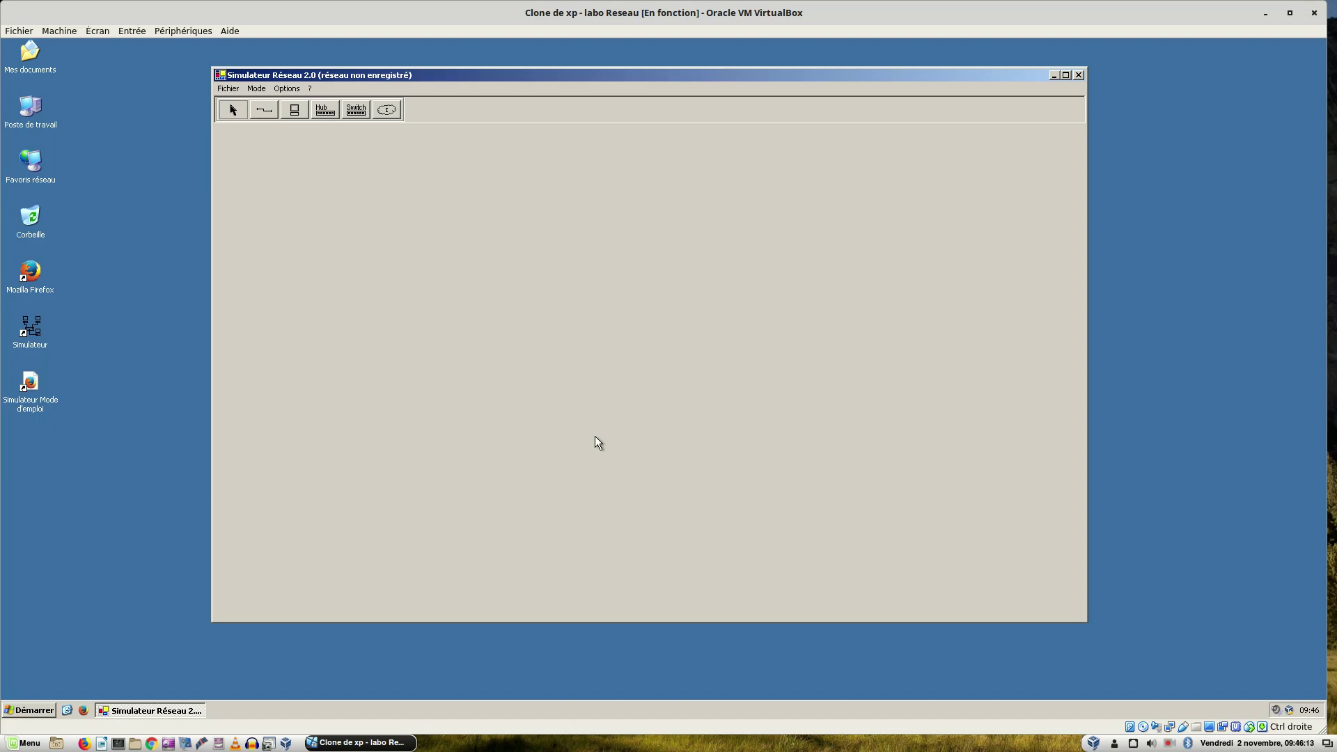
Place four stations, two on each side of the workspace, and a switch in the middle between them
{"action": "left_click", "coordinate": [293, 110]}
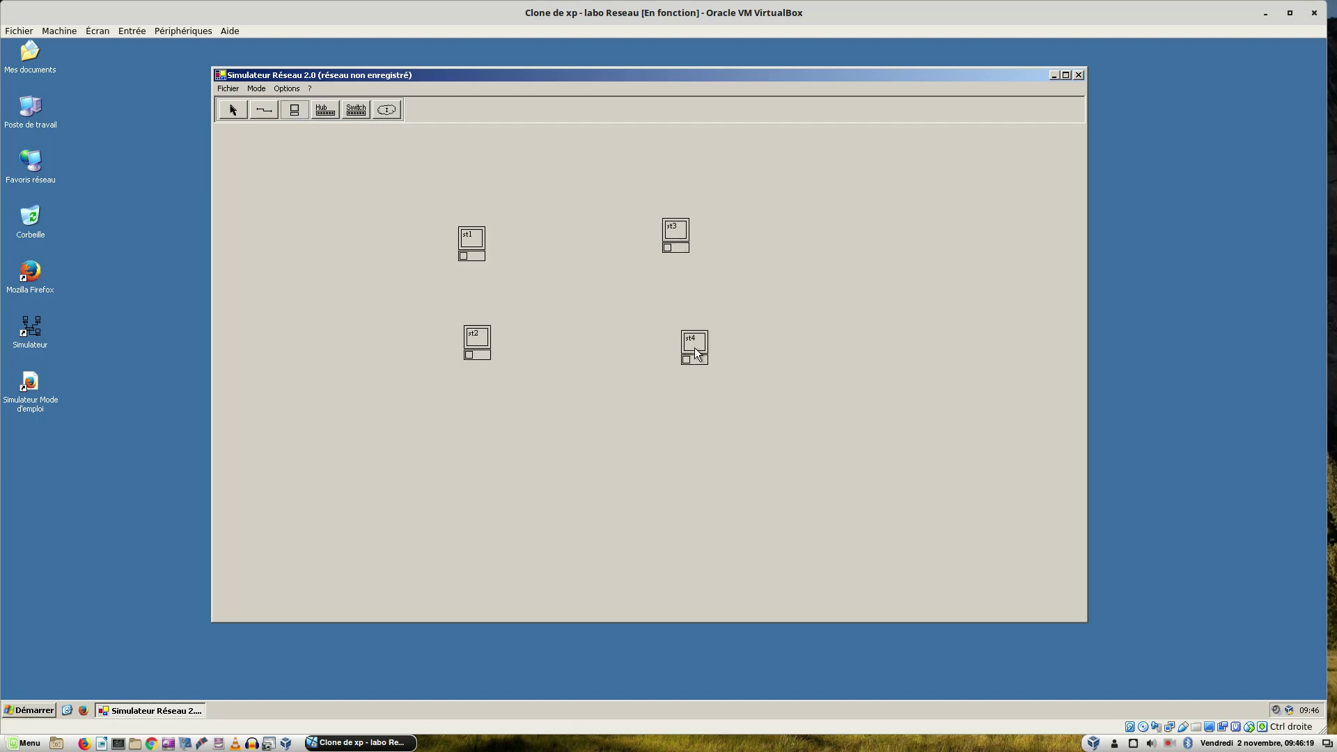
{"action": "left_click", "coordinate": [355, 109]}
{"action": "left_click", "coordinate": [557, 290]}
{"action": "left_click_drag", "start_coordinate": [567, 290], "coordinate": [593, 289]}
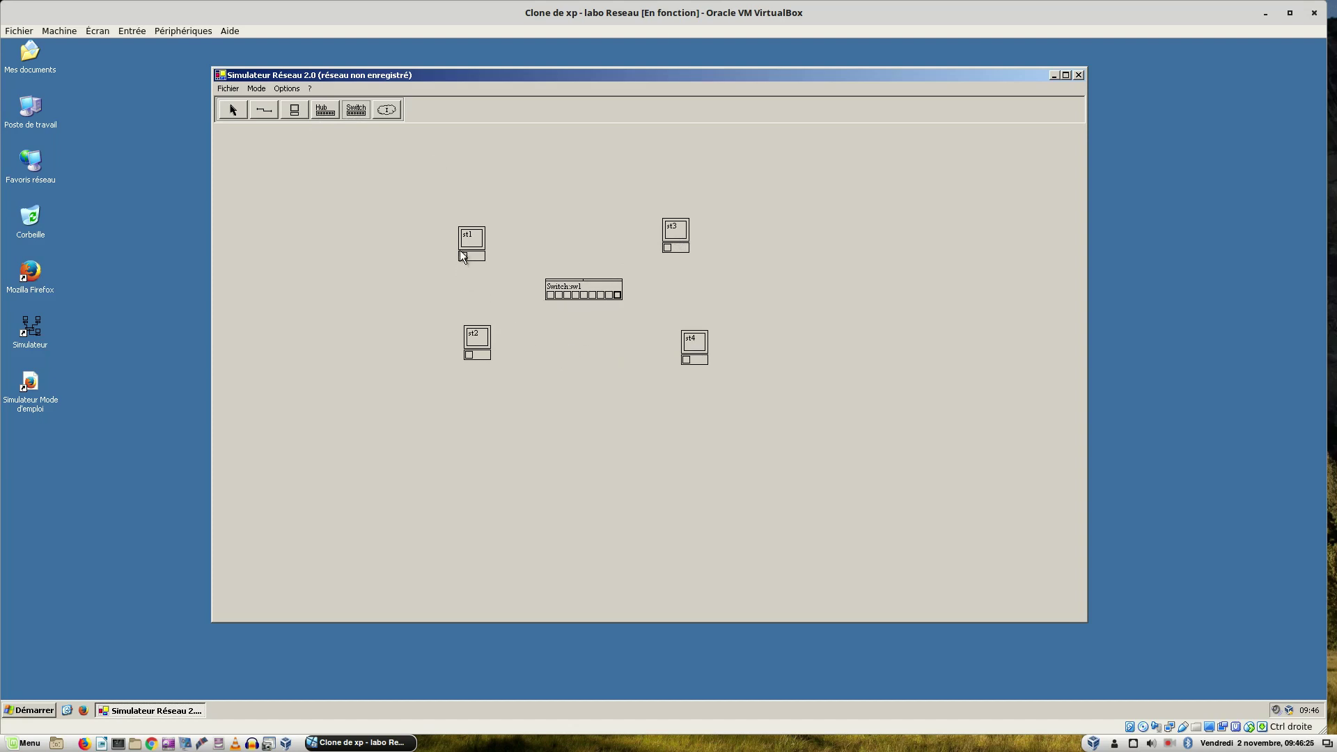
Cable stations st1, st2, st3 and st4 each to its own port on the switch
{"action": "left_click_drag", "start_coordinate": [461, 253], "coordinate": [667, 248]}
{"action": "left_click_drag", "start_coordinate": [584, 295], "coordinate": [471, 359]}
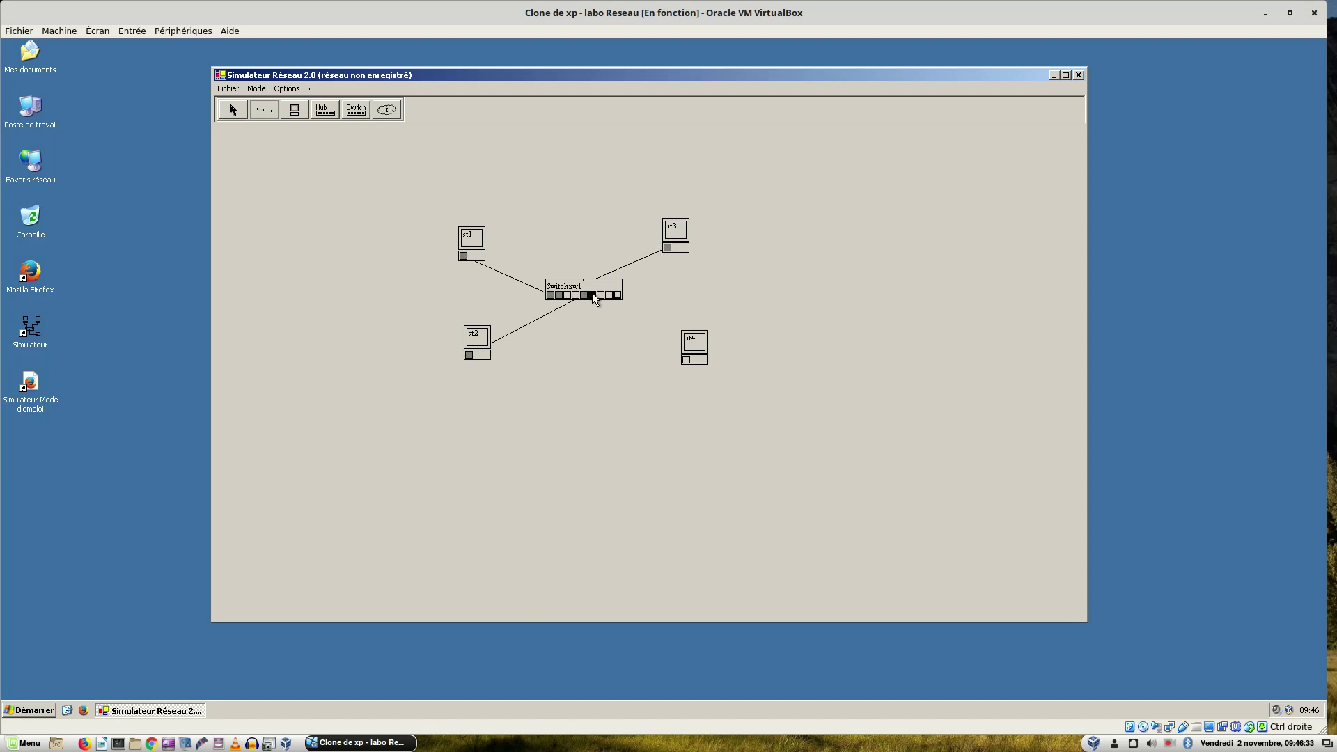
{"action": "left_click_drag", "start_coordinate": [596, 295], "coordinate": [687, 366]}
Change to Ethernet mode and emit a broadcast frame from the network card of st1
{"action": "left_click", "coordinate": [269, 89]}
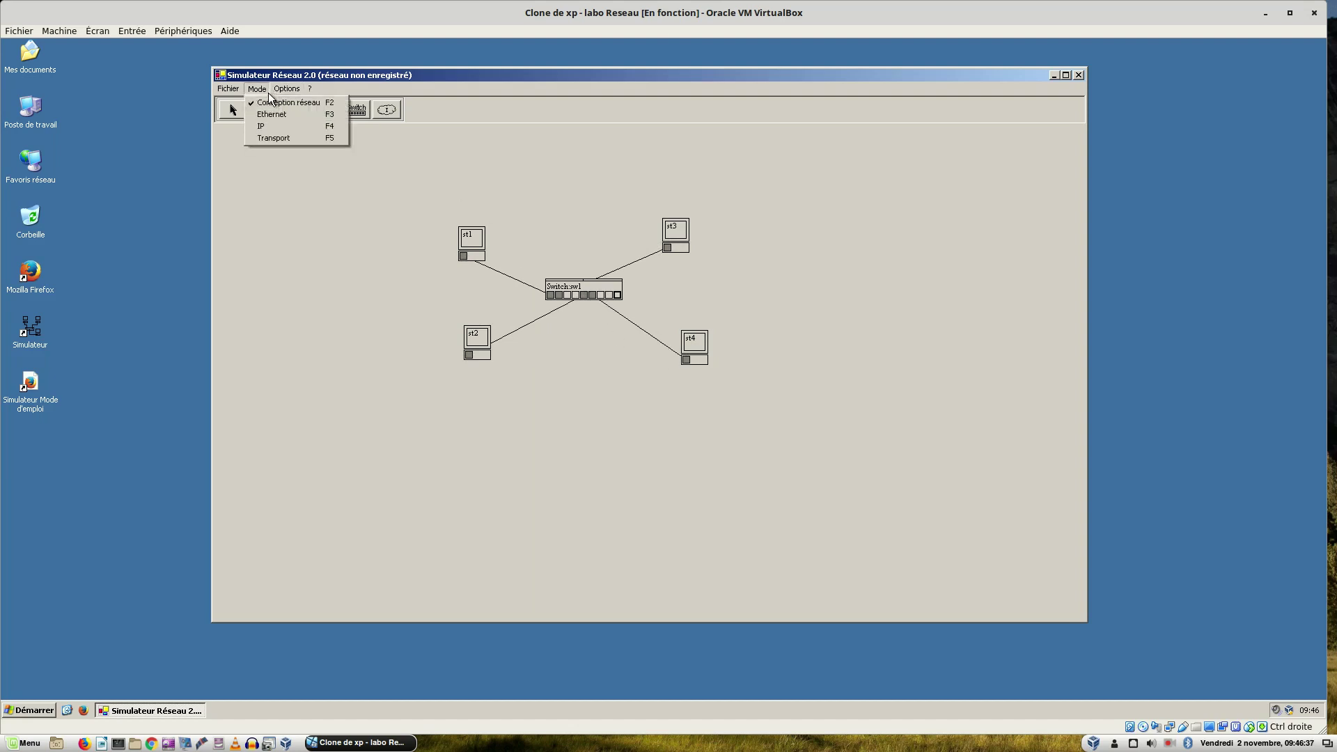
{"action": "left_click", "coordinate": [272, 119]}
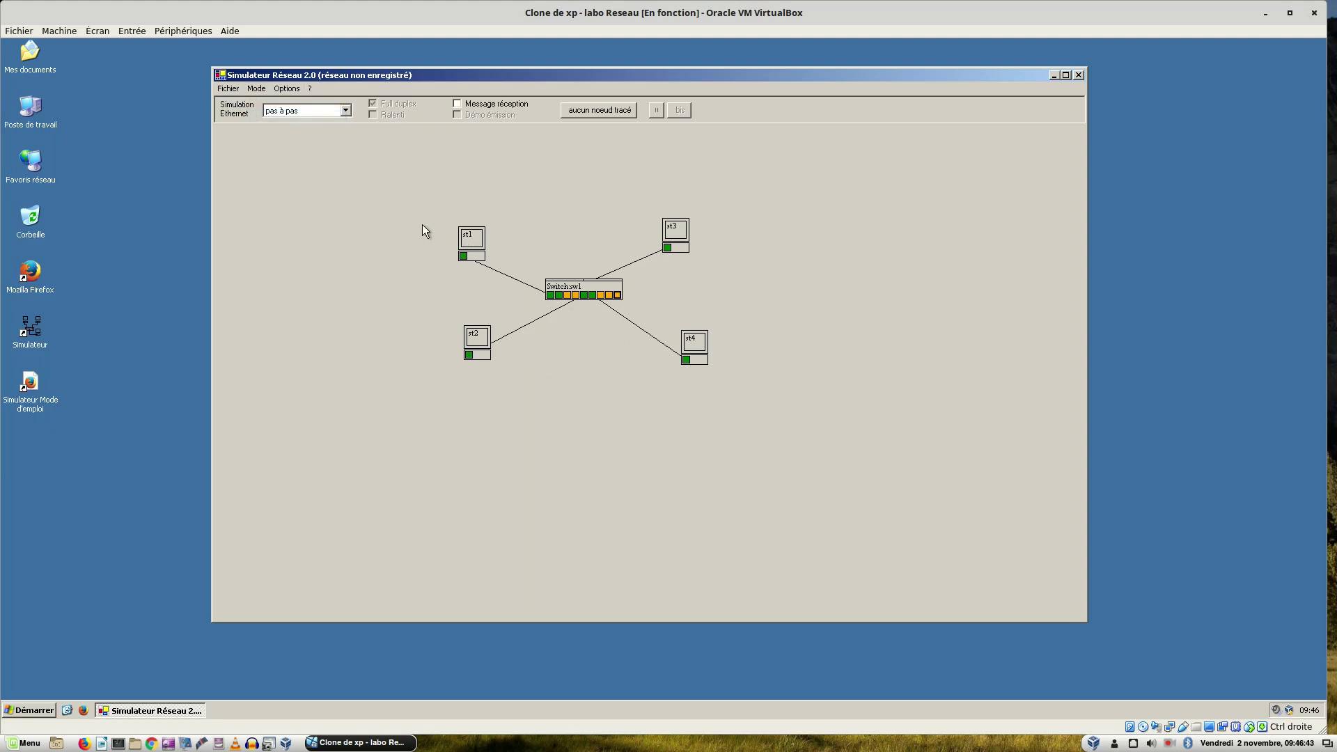
{"action": "right_click", "coordinate": [463, 255]}
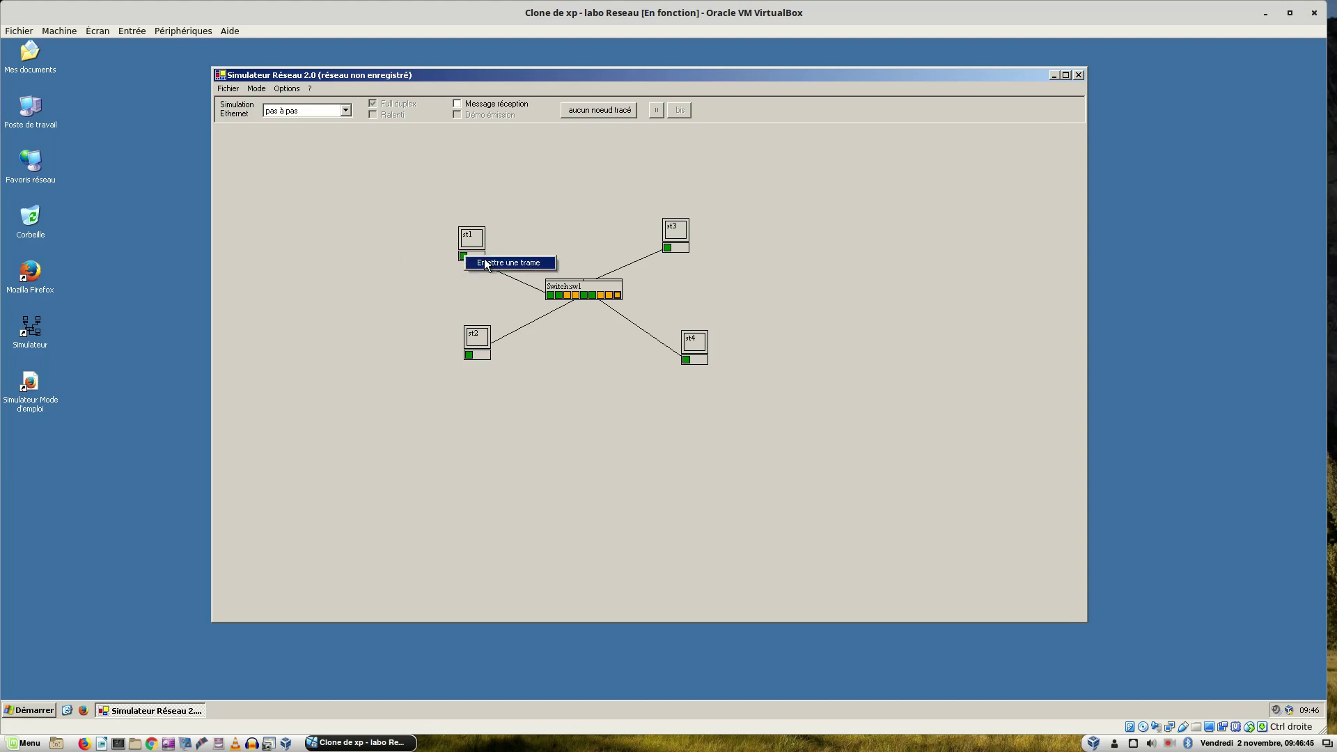
{"action": "left_click", "coordinate": [489, 263]}
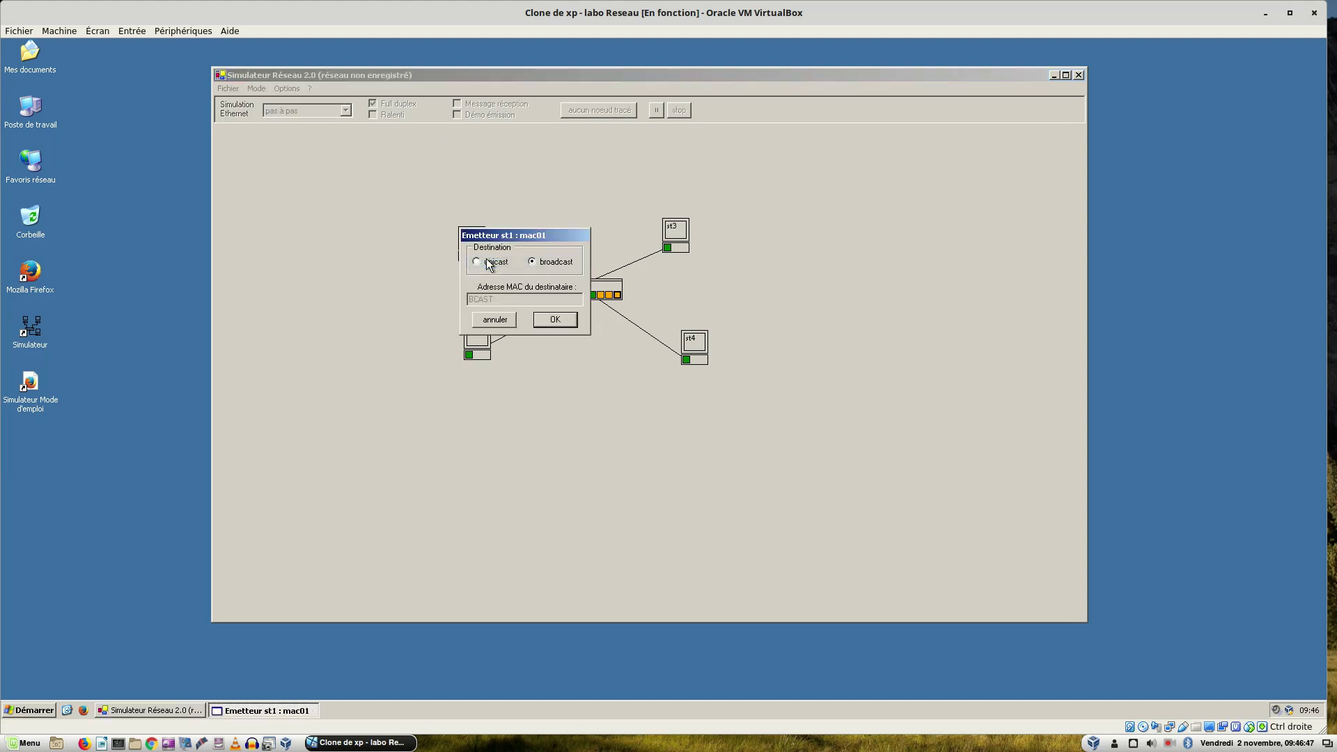
{"action": "left_click", "coordinate": [553, 321]}
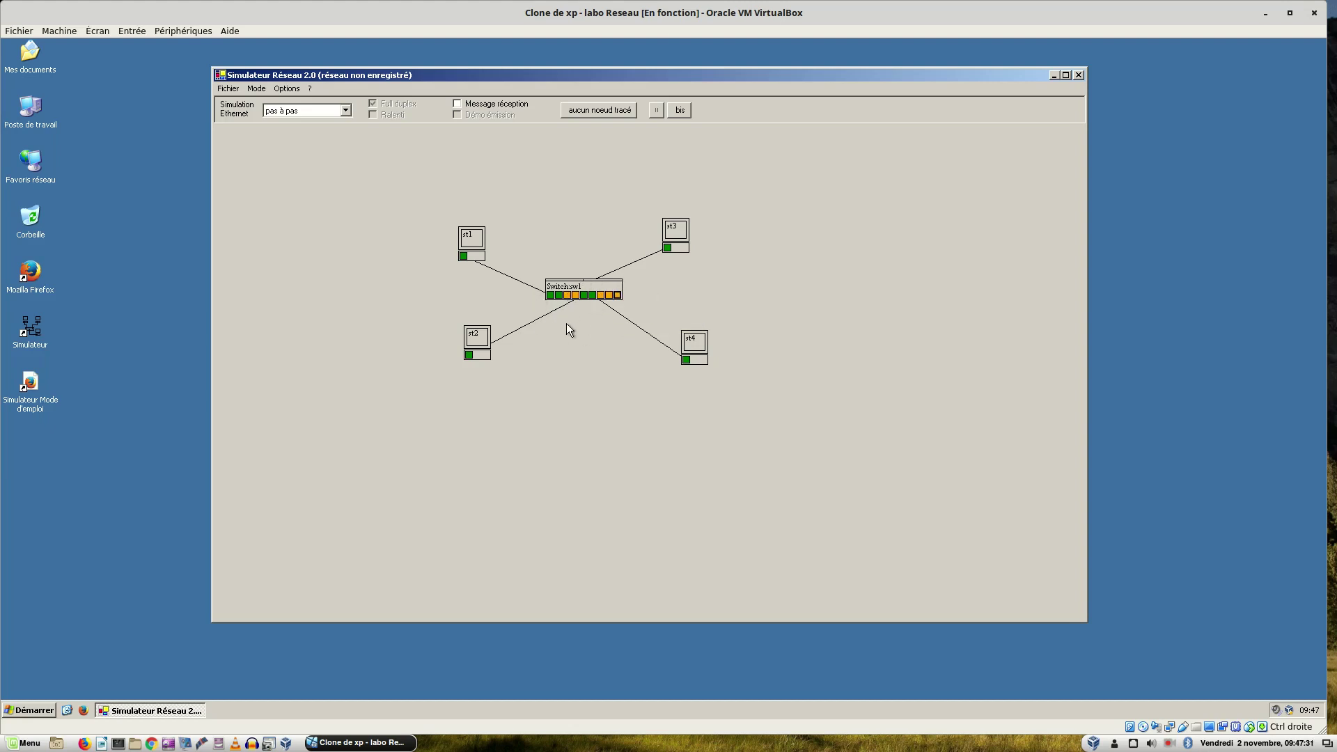
Reposition stations st1 to st4 around the switch so that each cable to its port can be followed
{"action": "left_click_drag", "start_coordinate": [479, 338], "coordinate": [490, 349]}
{"action": "mouse_move", "coordinate": [577, 291]}
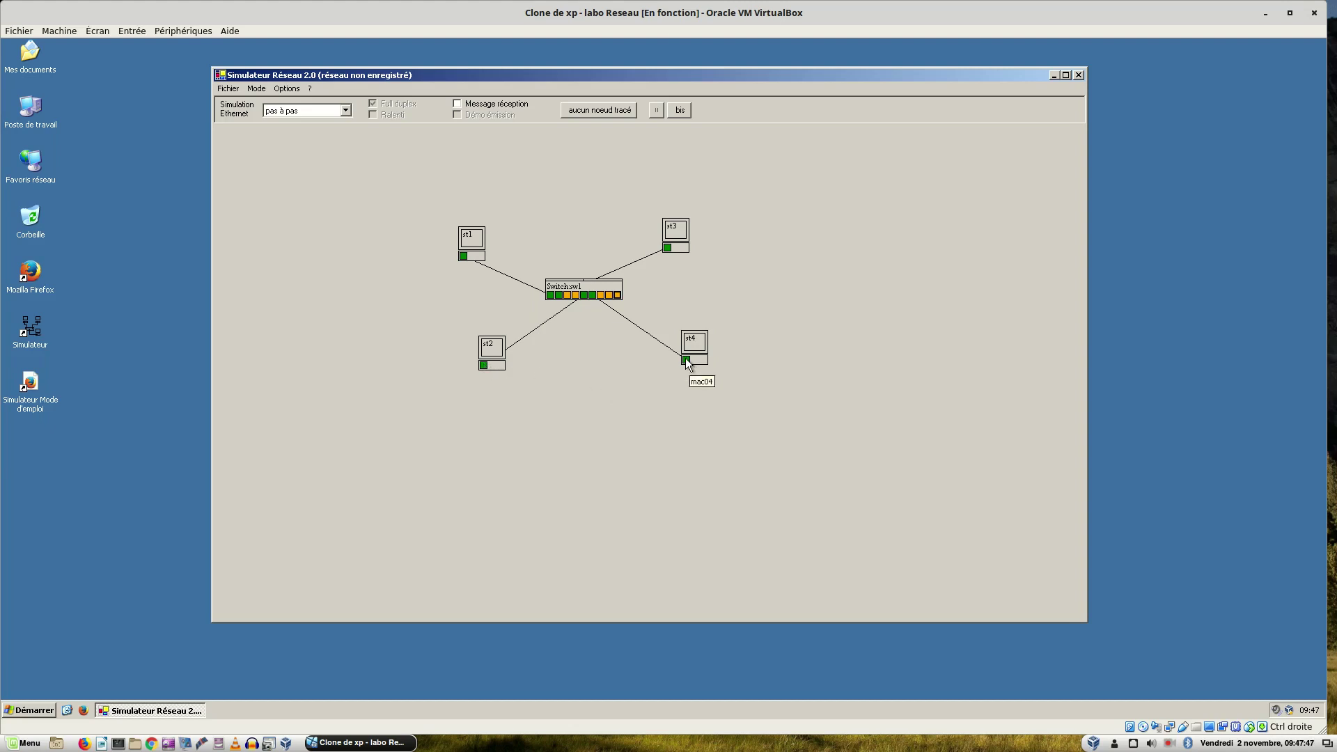
{"action": "left_click_drag", "start_coordinate": [694, 344], "coordinate": [588, 329]}
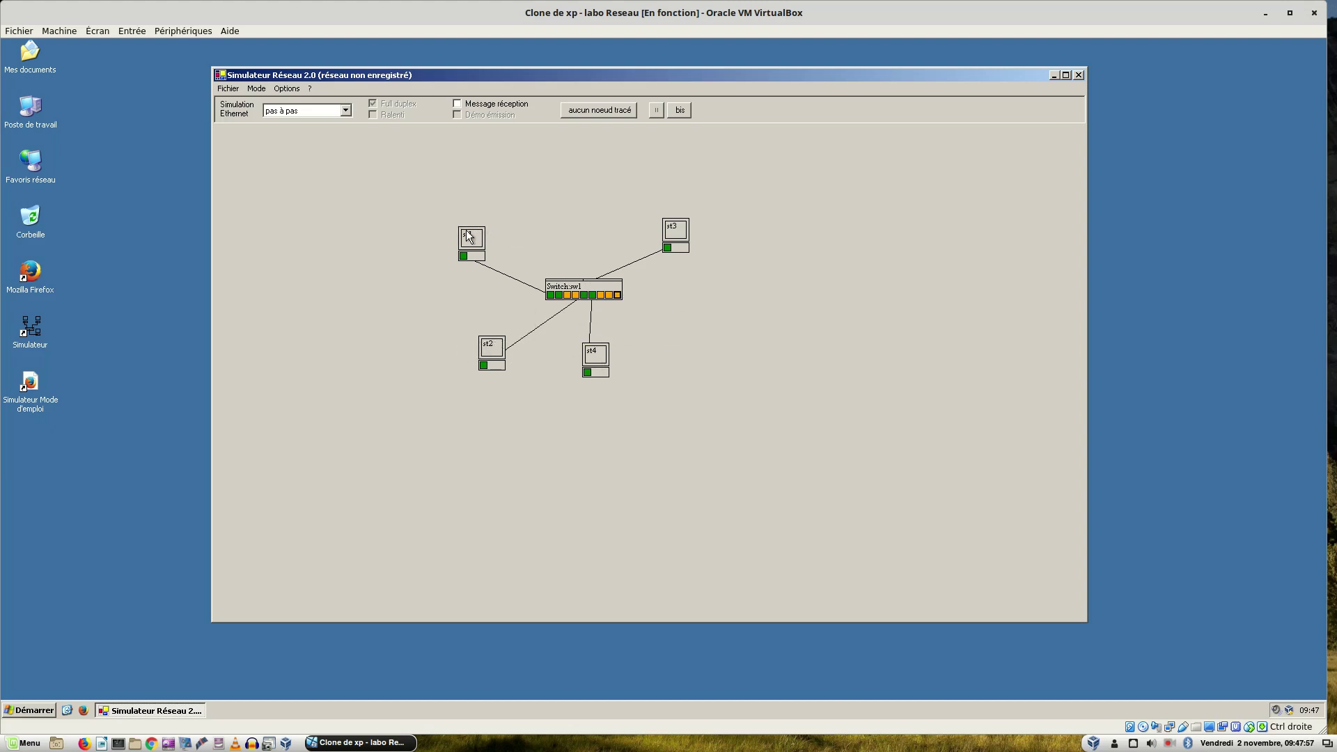
{"action": "left_click_drag", "start_coordinate": [459, 227], "coordinate": [510, 220]}
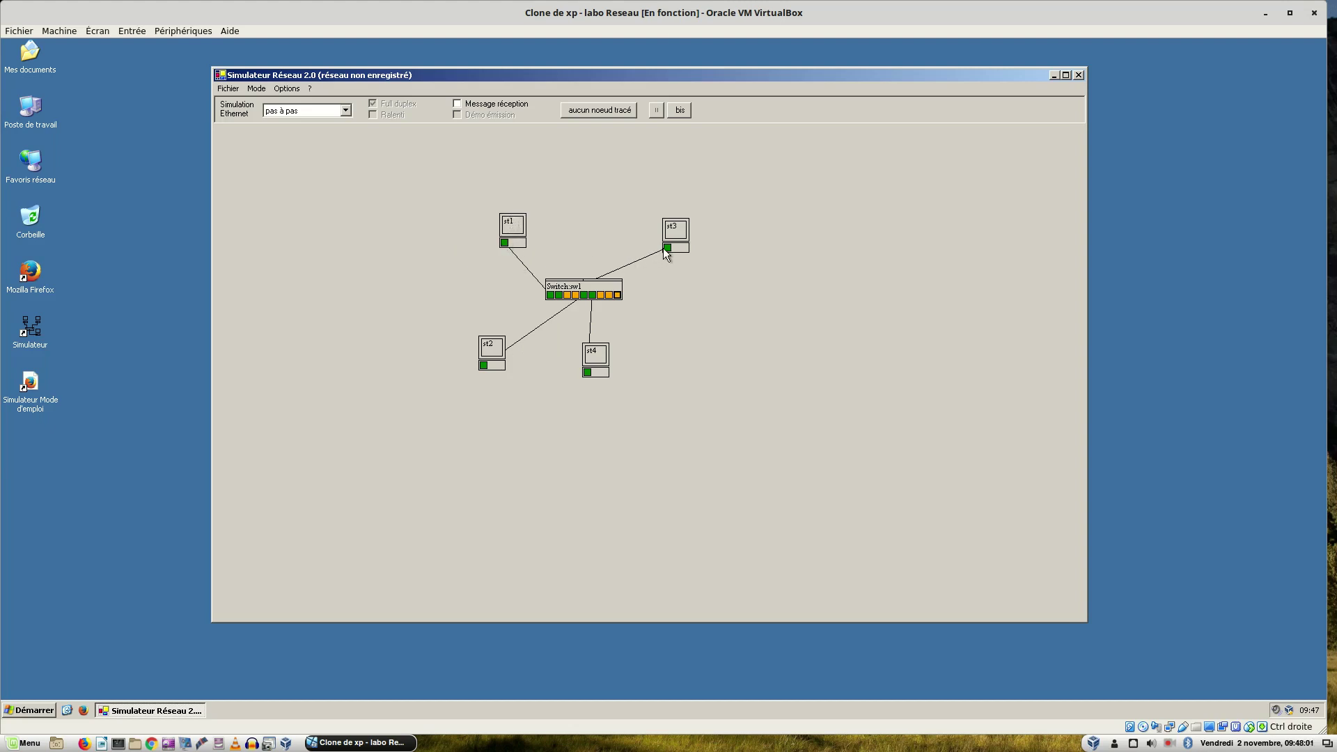
{"action": "left_click_drag", "start_coordinate": [650, 232], "coordinate": [579, 203]}
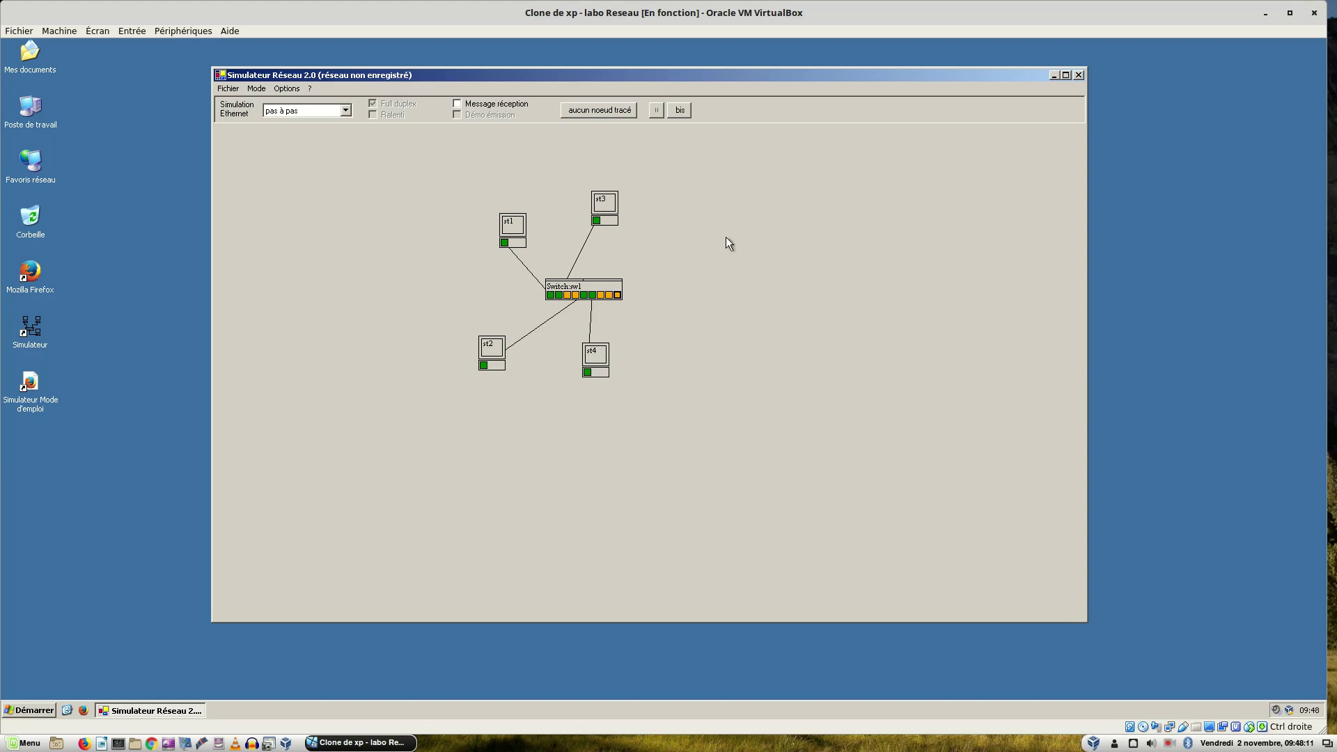
{"action": "left_click_drag", "start_coordinate": [601, 199], "coordinate": [676, 215]}
{"action": "left_click_drag", "start_coordinate": [602, 369], "coordinate": [653, 380]}
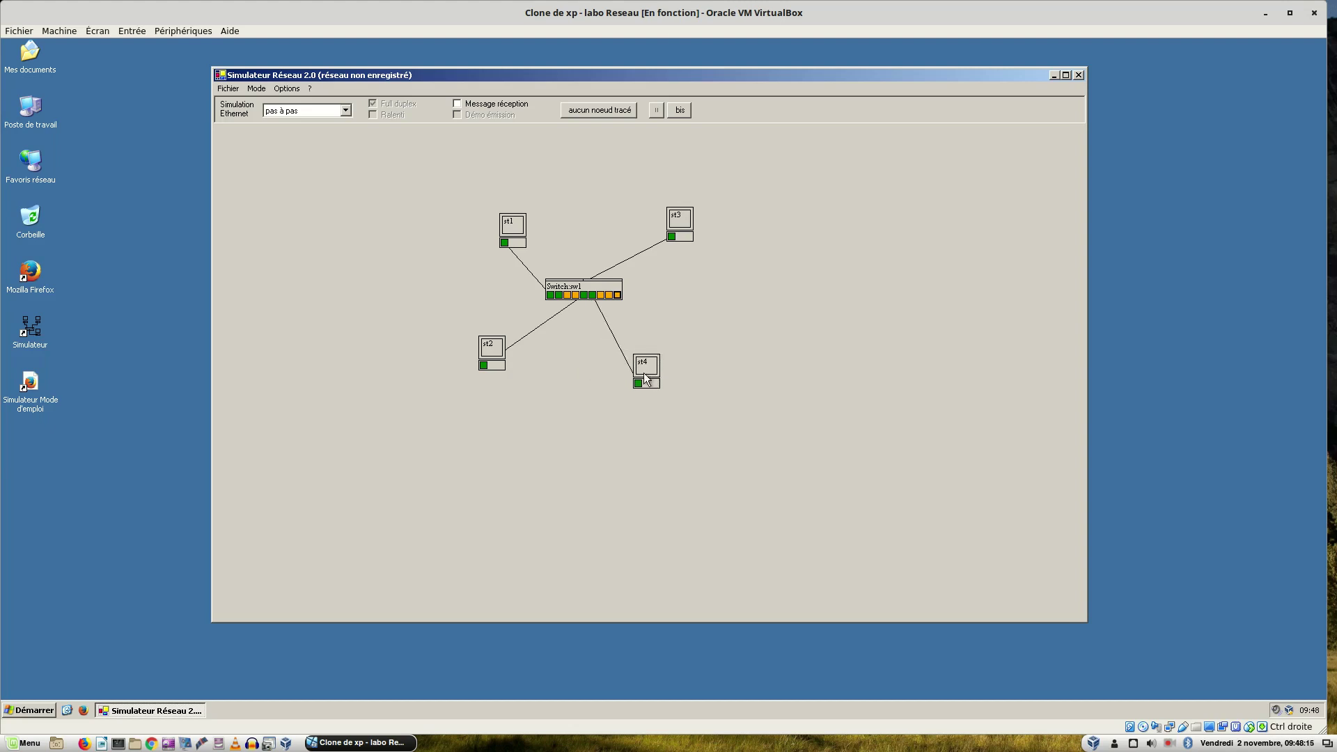
{"action": "right_click", "coordinate": [575, 291]}
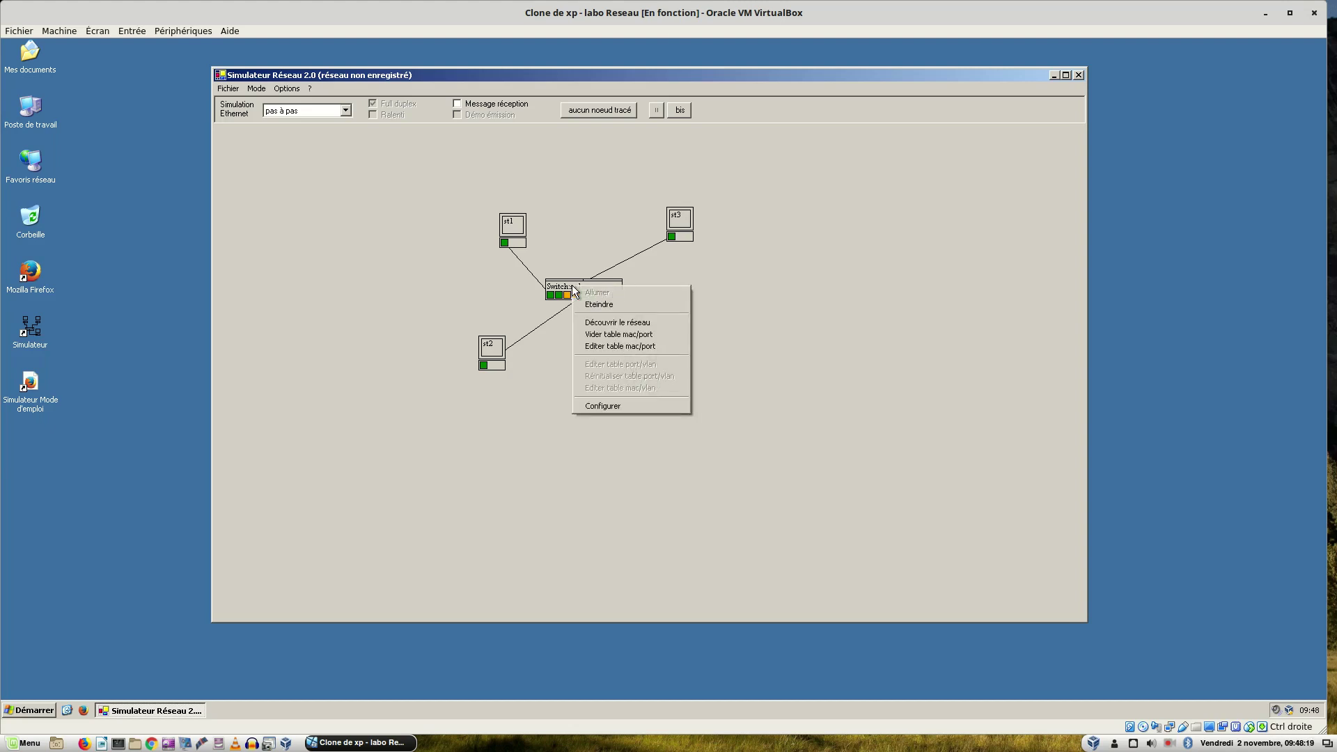
{"action": "left_click", "coordinate": [611, 413]}
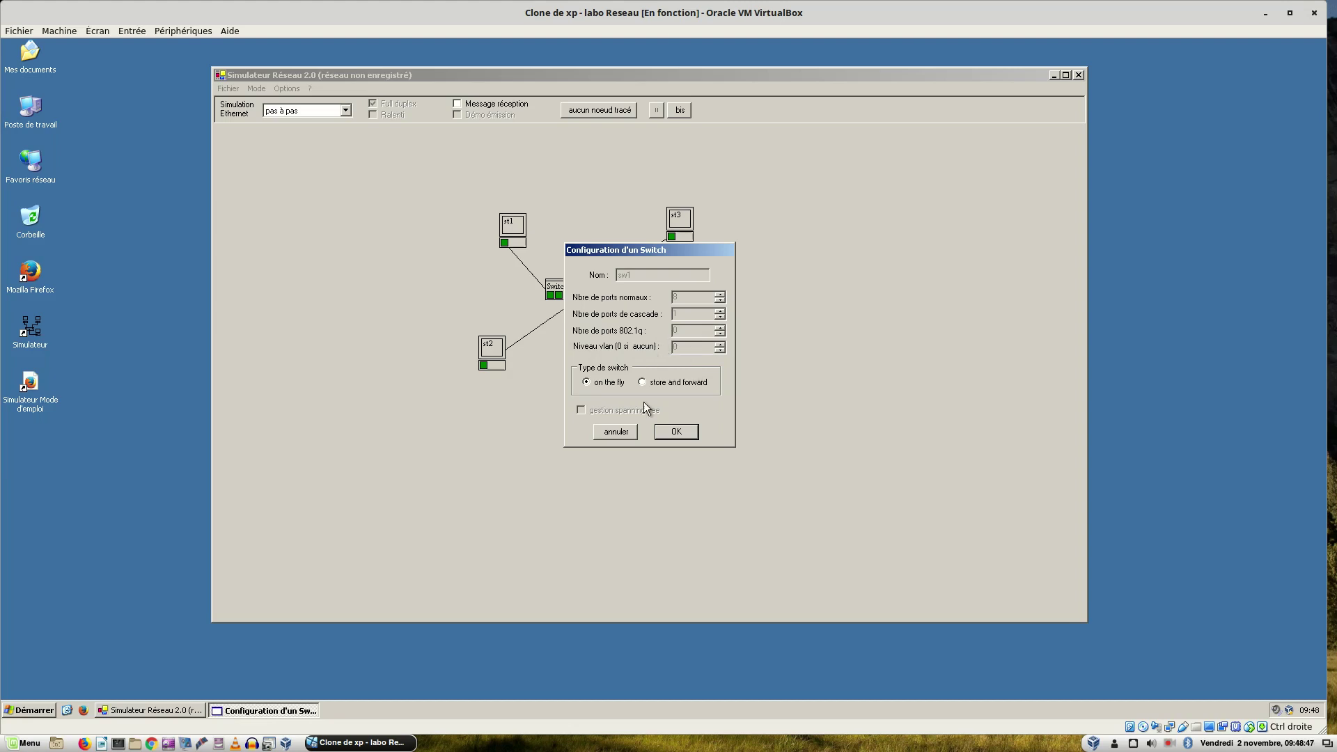
{"action": "left_click", "coordinate": [625, 433]}
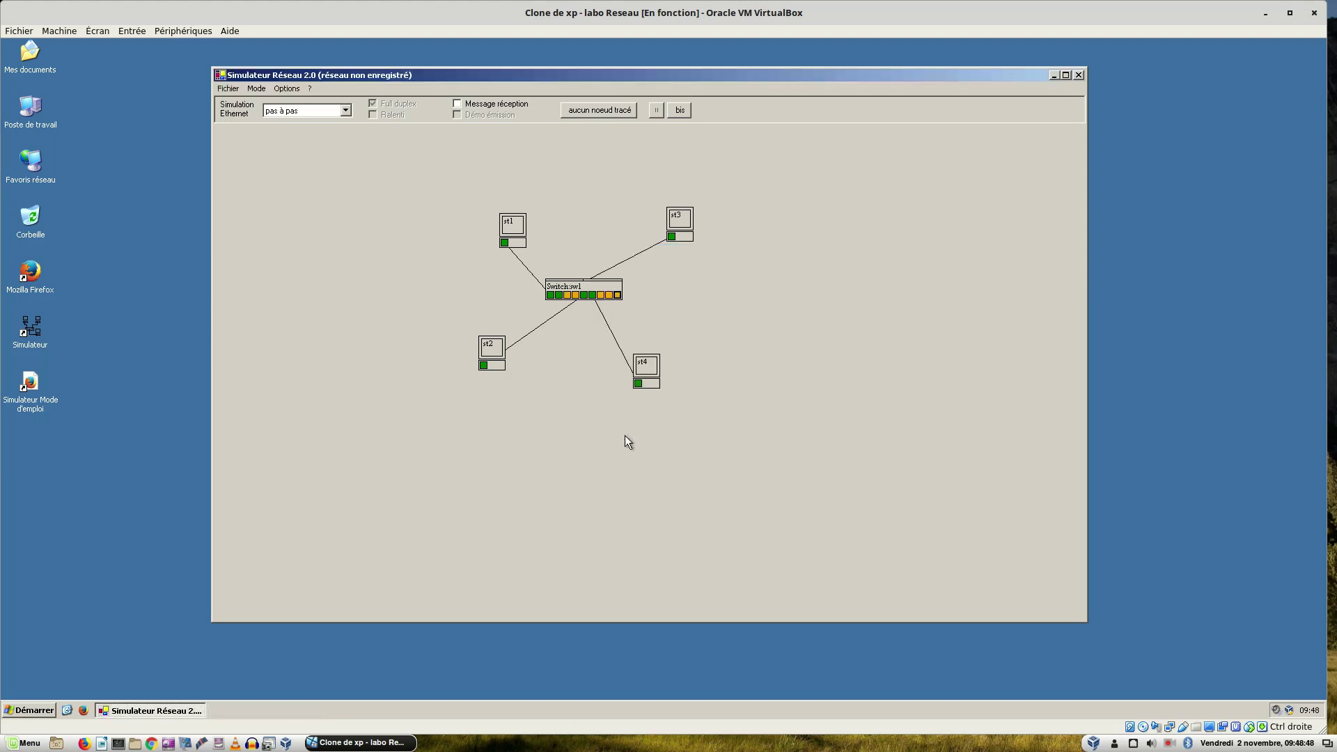
Return to network design mode (Conception réseau) and set the VLAN level in the switch's configuration to 1
{"action": "left_click", "coordinate": [262, 91]}
{"action": "left_click", "coordinate": [274, 101]}
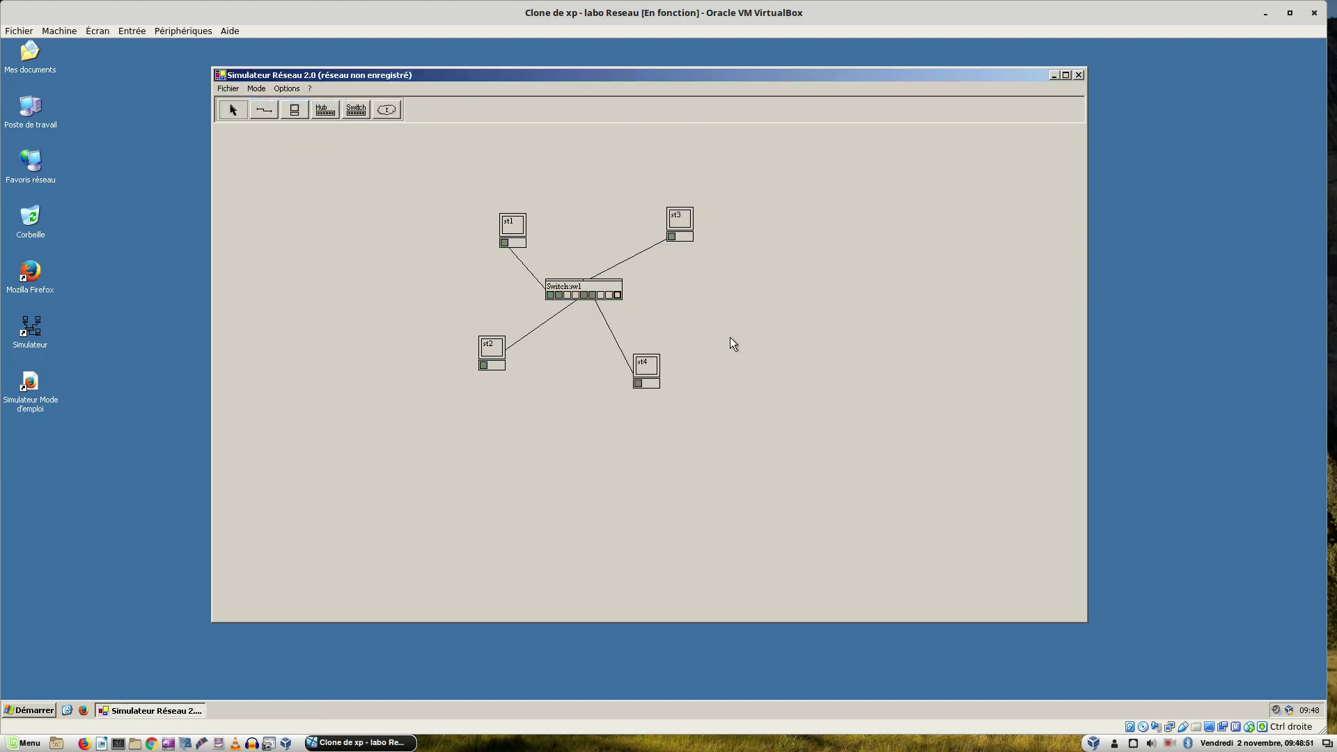
{"action": "right_click", "coordinate": [589, 288]}
{"action": "left_click", "coordinate": [602, 294]}
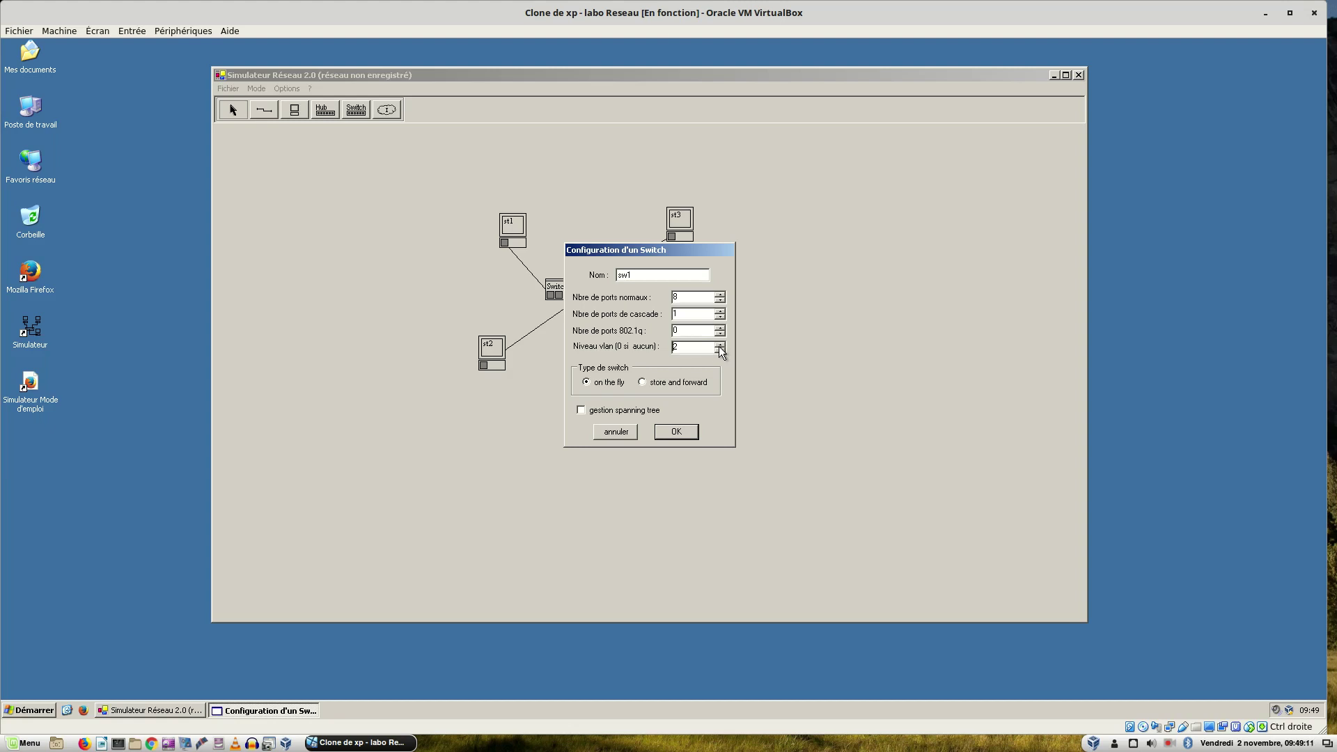
{"action": "left_click", "coordinate": [720, 349]}
{"action": "left_click", "coordinate": [675, 432]}
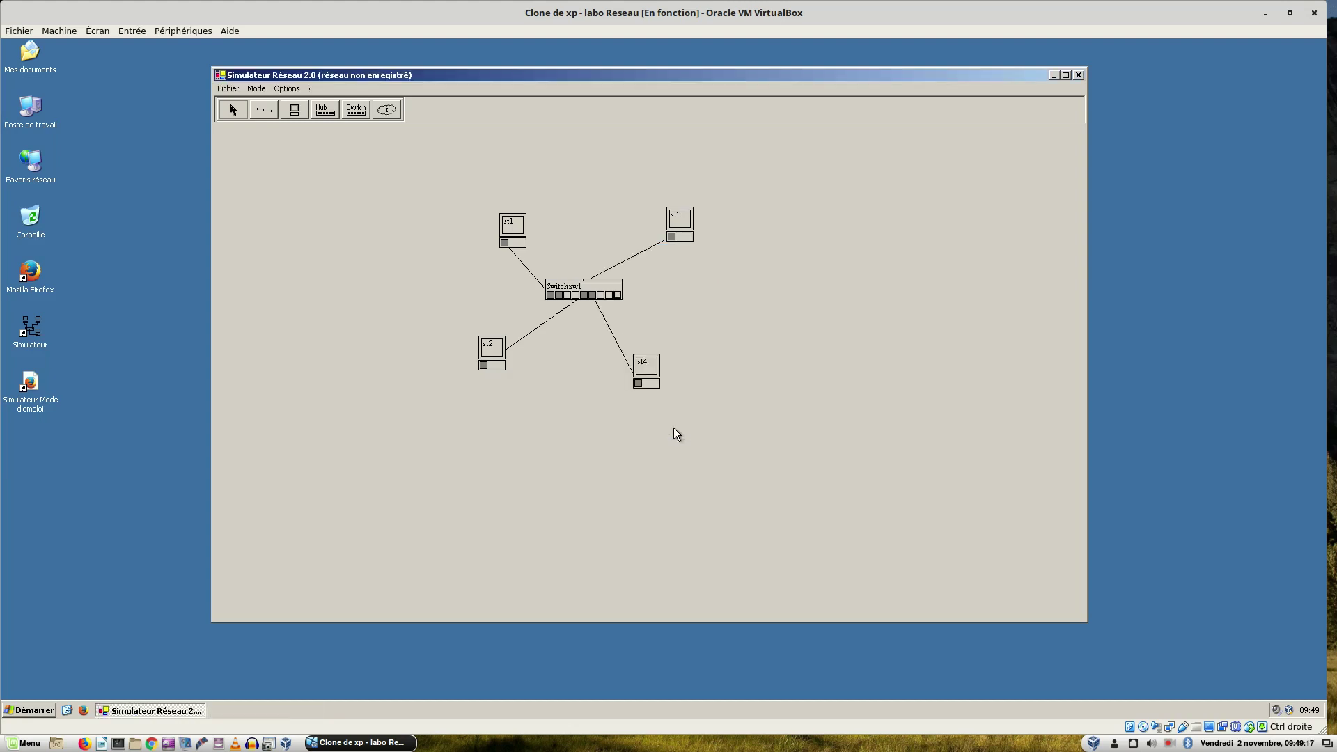
Change back to Ethernet mode and emit another frame from the network card of st1
{"action": "left_click", "coordinate": [258, 89]}
{"action": "left_click", "coordinate": [268, 113]}
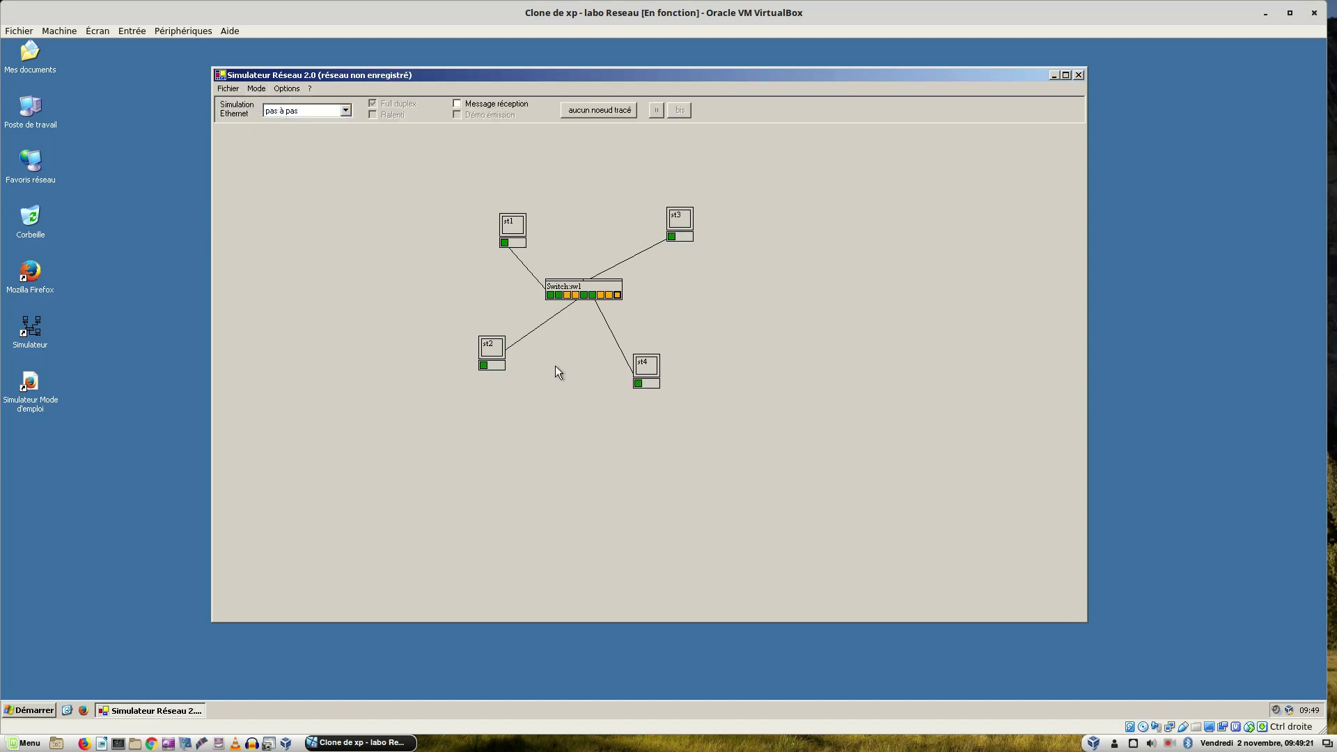
{"action": "right_click", "coordinate": [575, 287]}
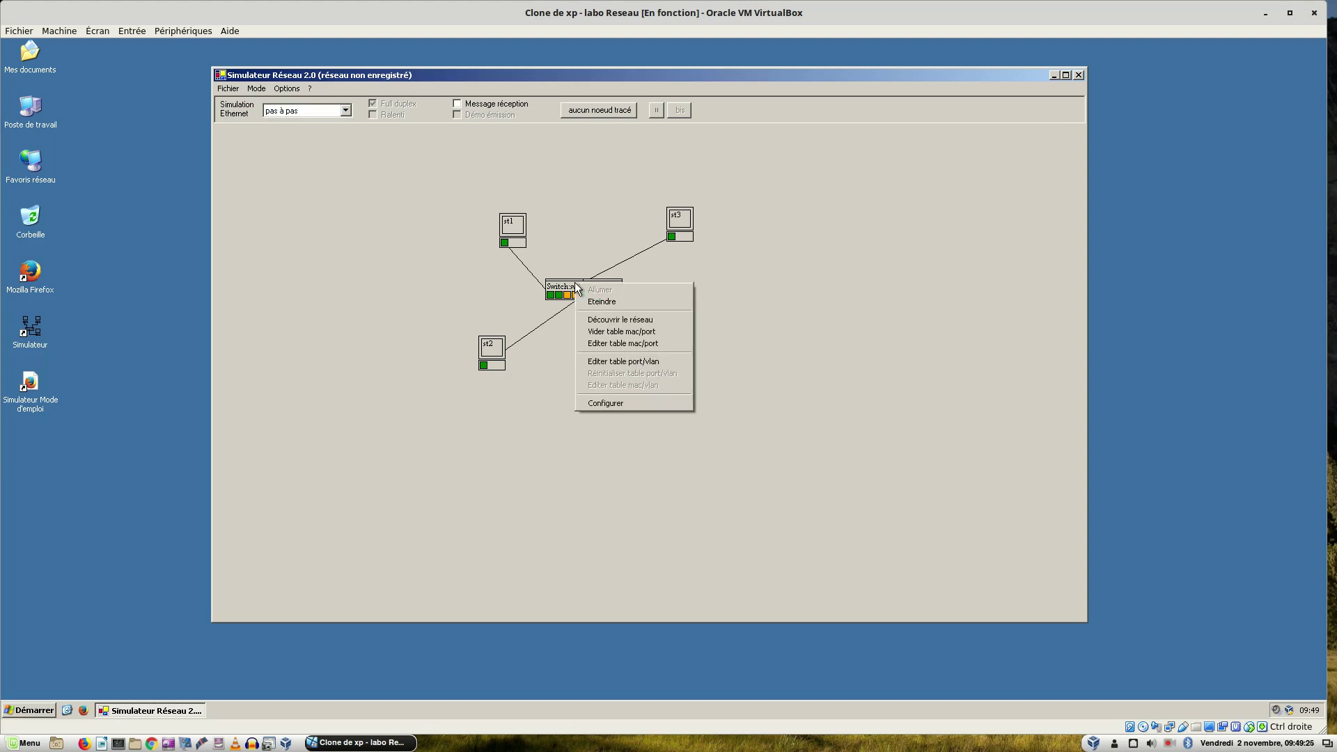
{"action": "left_click", "coordinate": [509, 246]}
{"action": "left_click", "coordinate": [507, 244]}
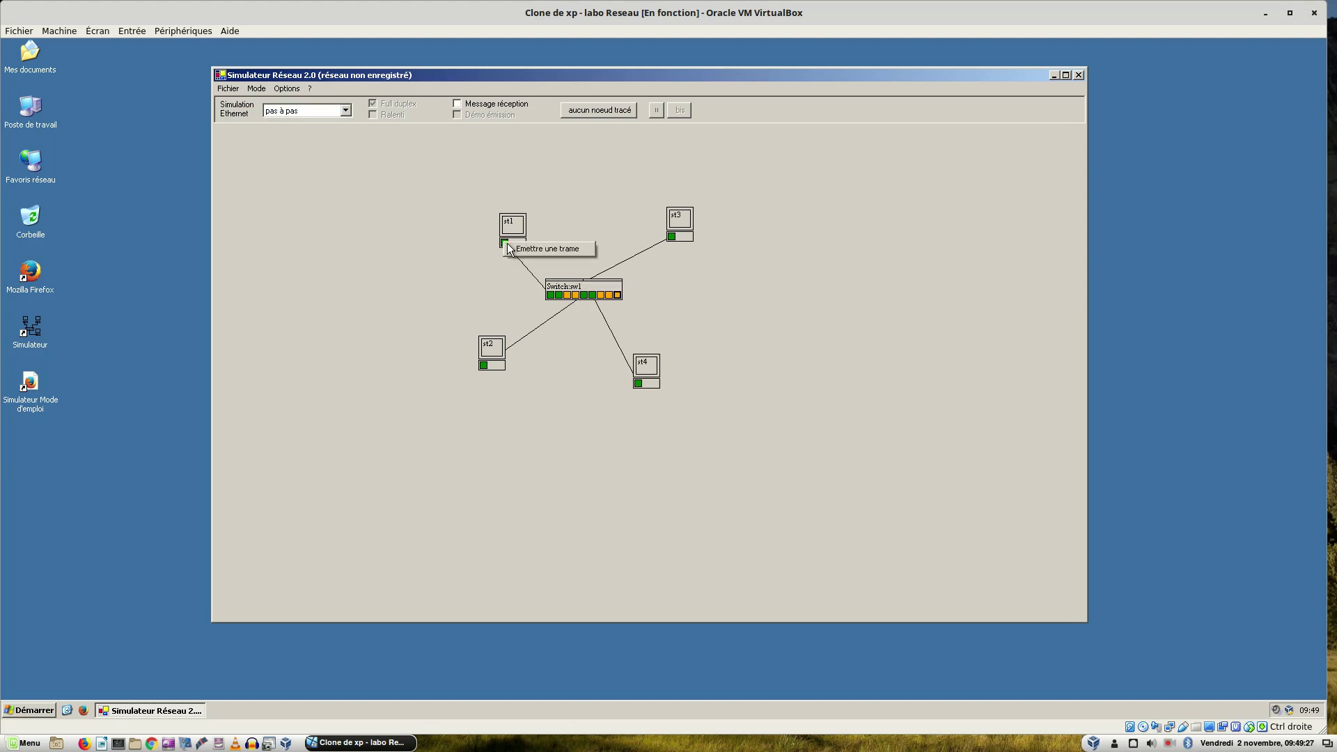
{"action": "left_click", "coordinate": [511, 249]}
{"action": "left_click", "coordinate": [606, 308]}
Rearrange the stations with st1 and st3 side by side above the switch and st2 and st4 below it
{"action": "left_click_drag", "start_coordinate": [516, 222], "coordinate": [514, 215]}
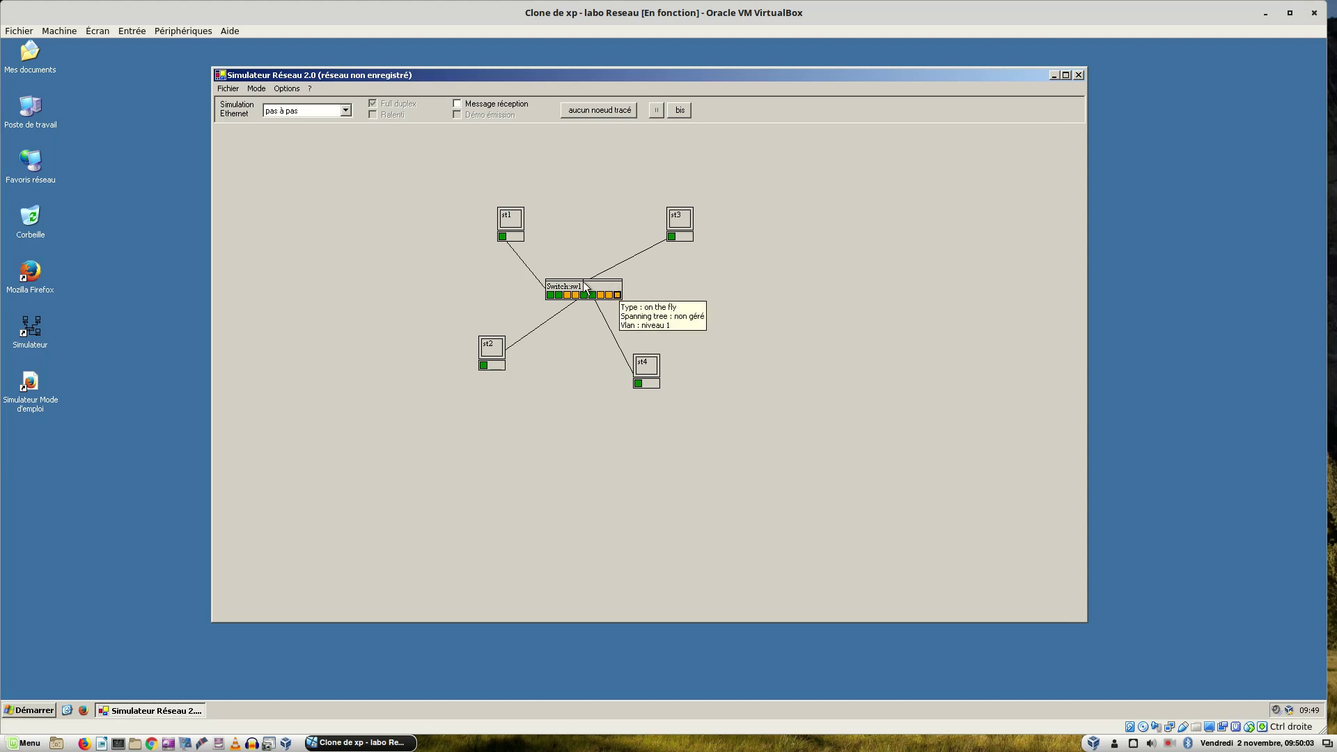
{"action": "left_click_drag", "start_coordinate": [489, 350], "coordinate": [499, 354]}
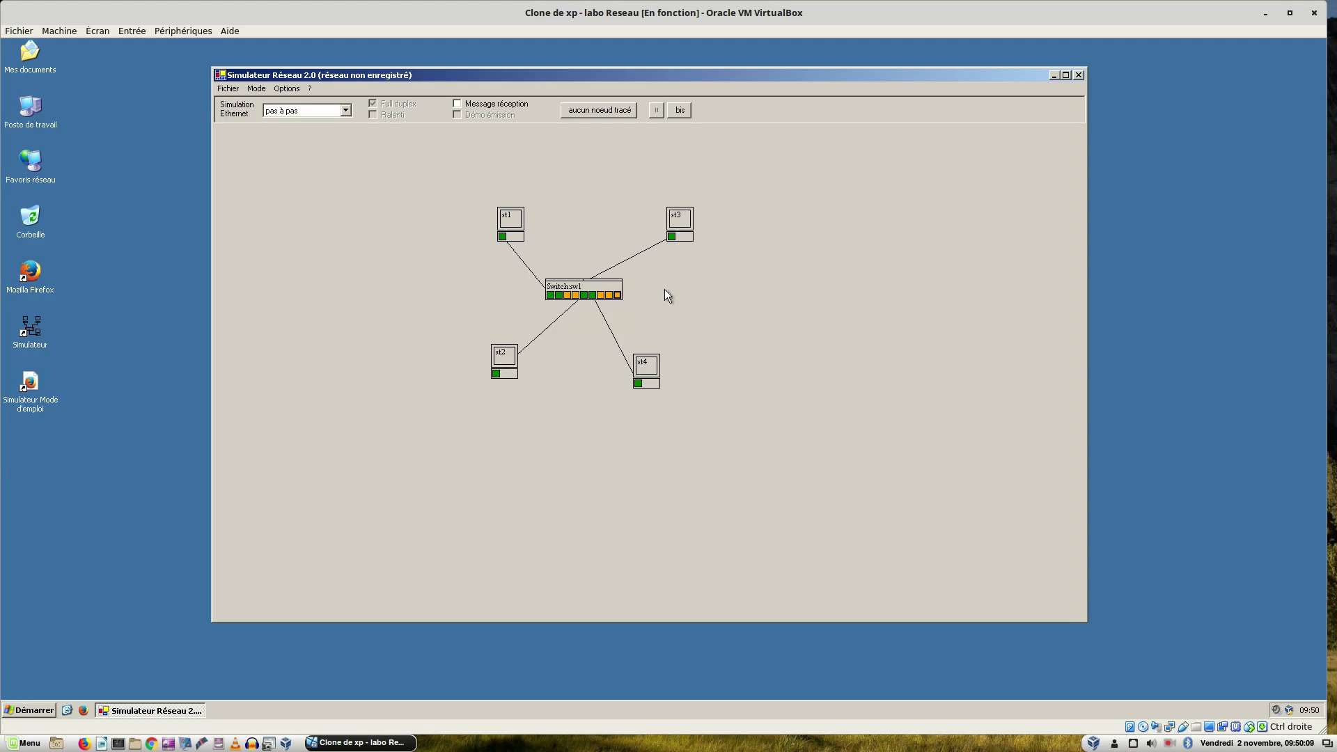
{"action": "left_click_drag", "start_coordinate": [500, 358], "coordinate": [524, 364]}
{"action": "left_click_drag", "start_coordinate": [644, 363], "coordinate": [619, 359]}
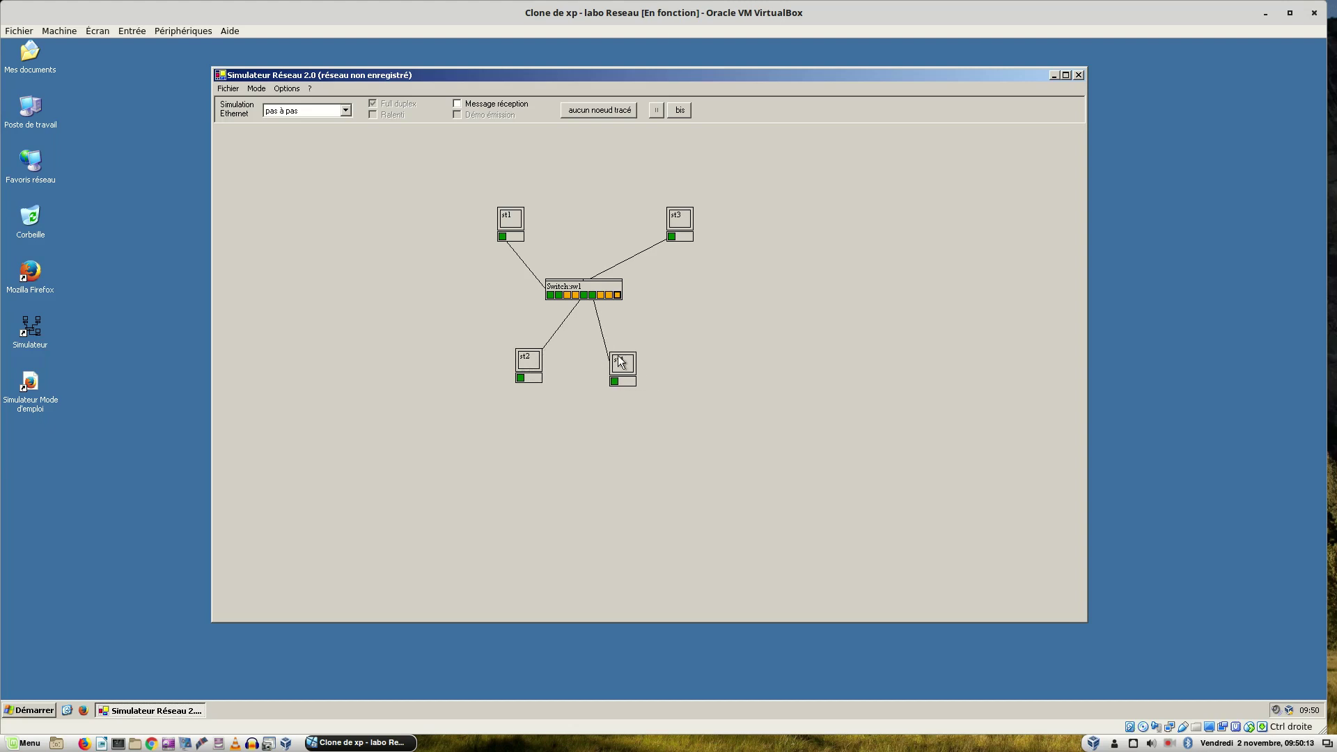
{"action": "mouse_move", "coordinate": [580, 301]}
{"action": "left_click_drag", "start_coordinate": [674, 228], "coordinate": [663, 223]}
{"action": "left_click_drag", "start_coordinate": [519, 211], "coordinate": [532, 210]}
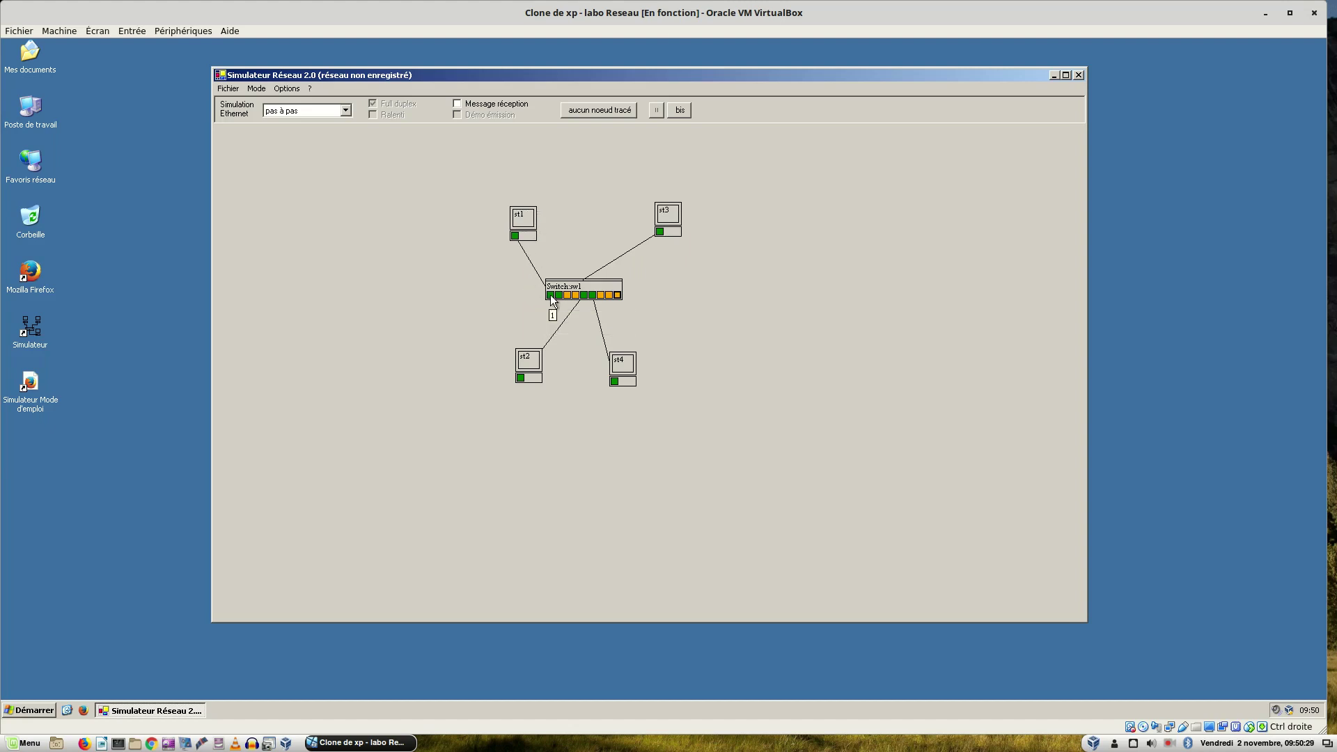
{"action": "left_click_drag", "start_coordinate": [676, 222], "coordinate": [586, 222]}
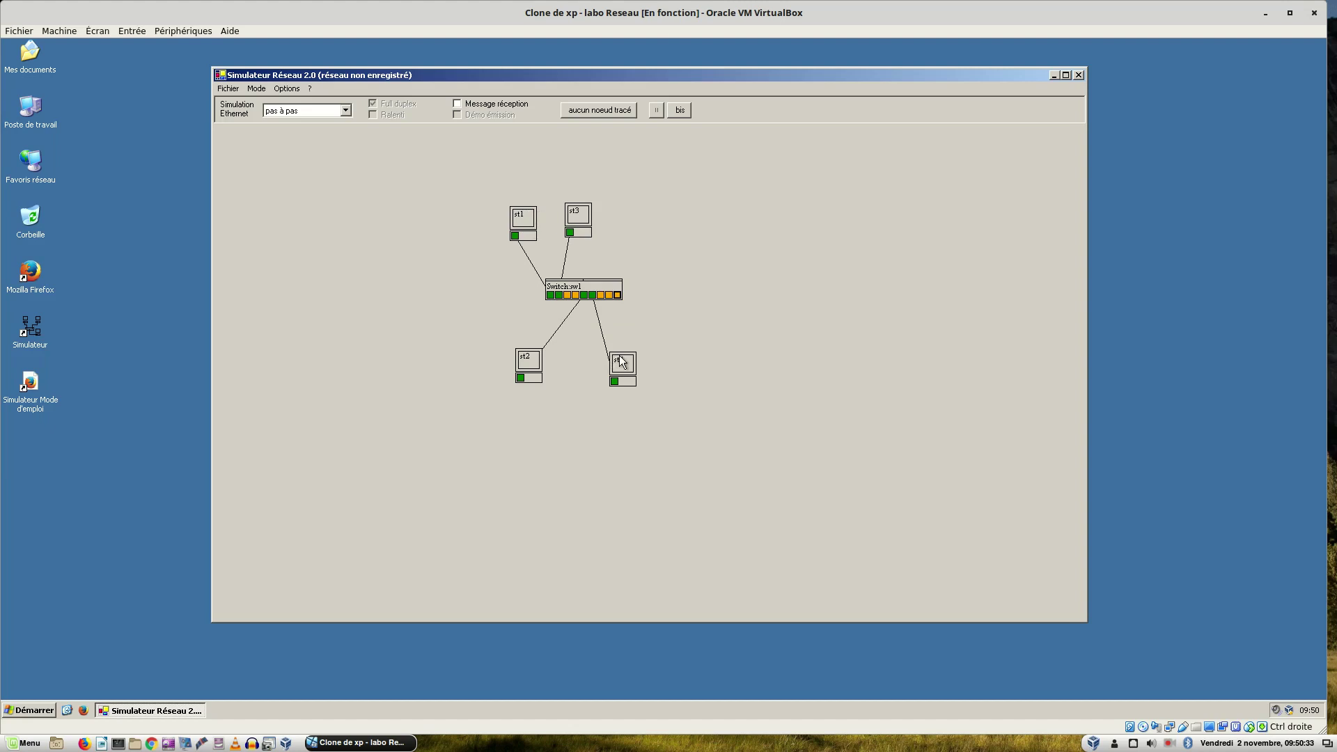
{"action": "left_click_drag", "start_coordinate": [621, 361], "coordinate": [642, 358]}
{"action": "left_click_drag", "start_coordinate": [547, 362], "coordinate": [589, 362]}
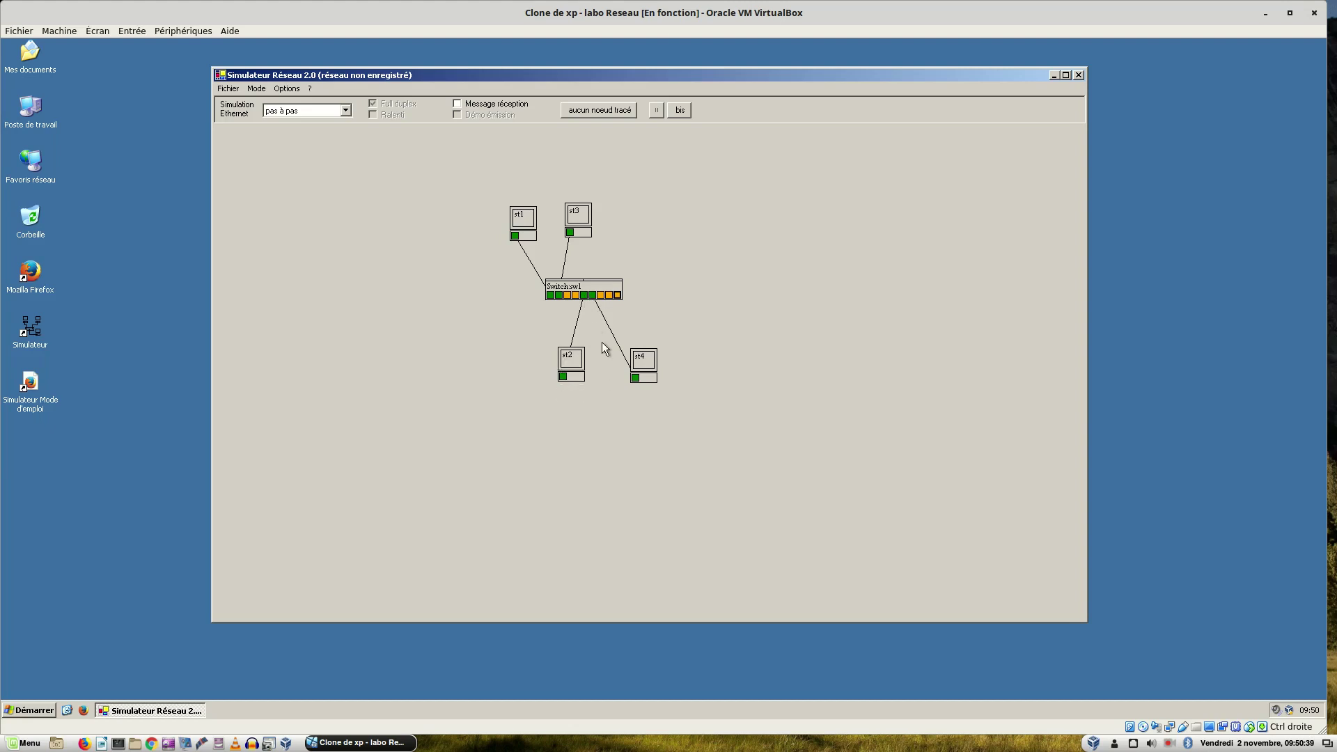
Open the switch's port/VLAN table for editing, enlarge it to show every port and move it clear of the switch
{"action": "right_click", "coordinate": [577, 291]}
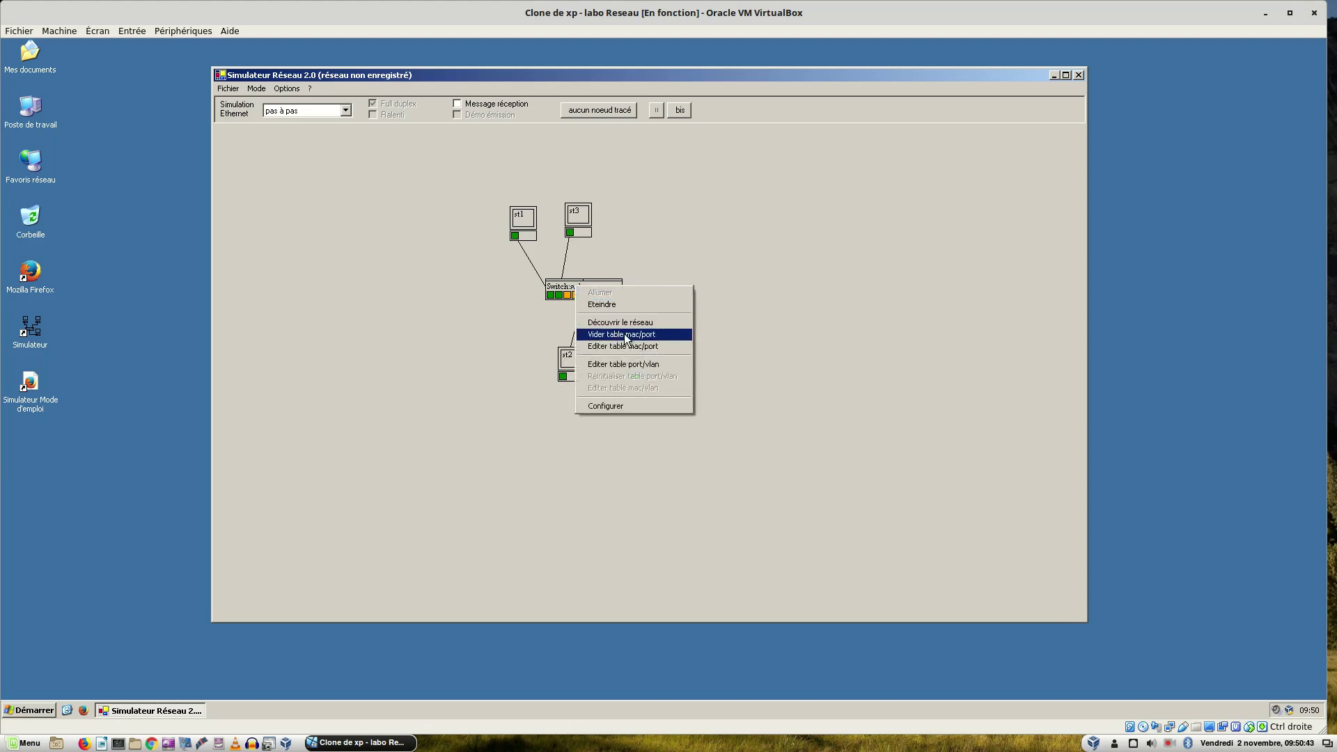
{"action": "left_click", "coordinate": [654, 366]}
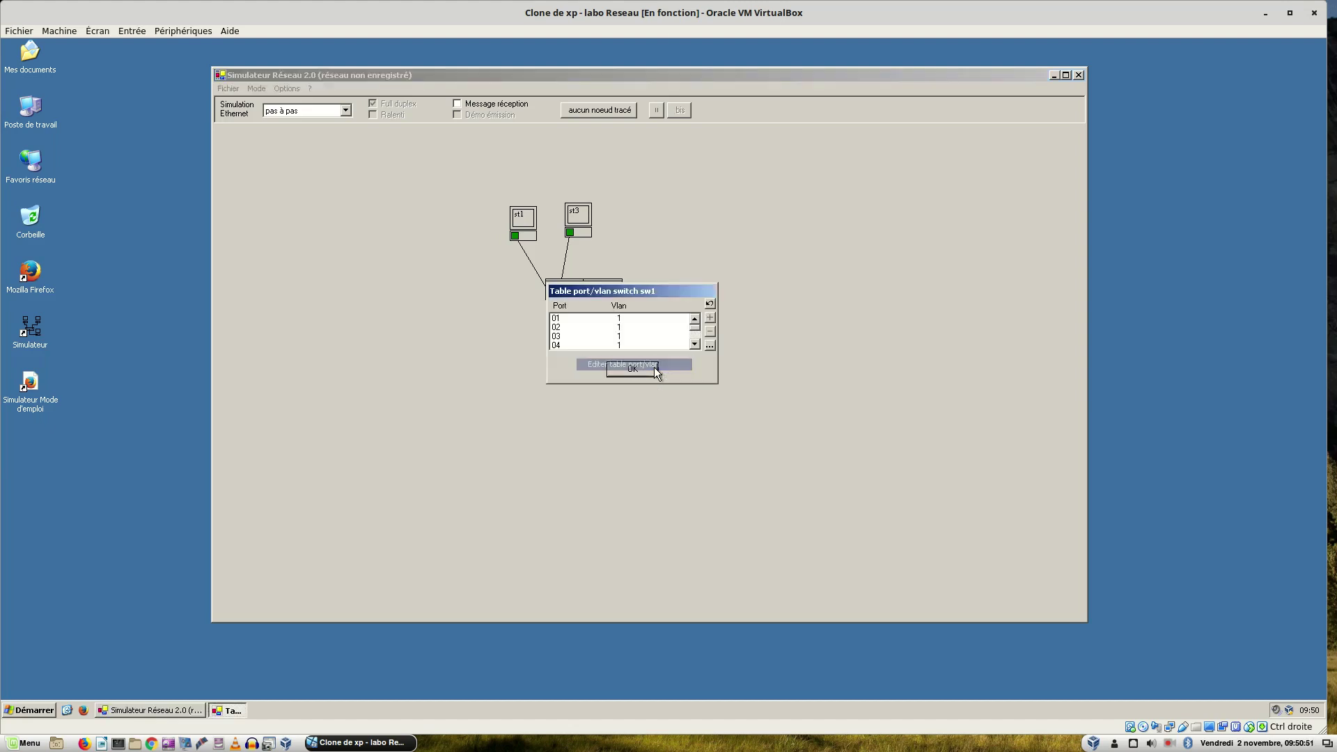
{"action": "left_click_drag", "start_coordinate": [692, 431], "coordinate": [693, 481]}
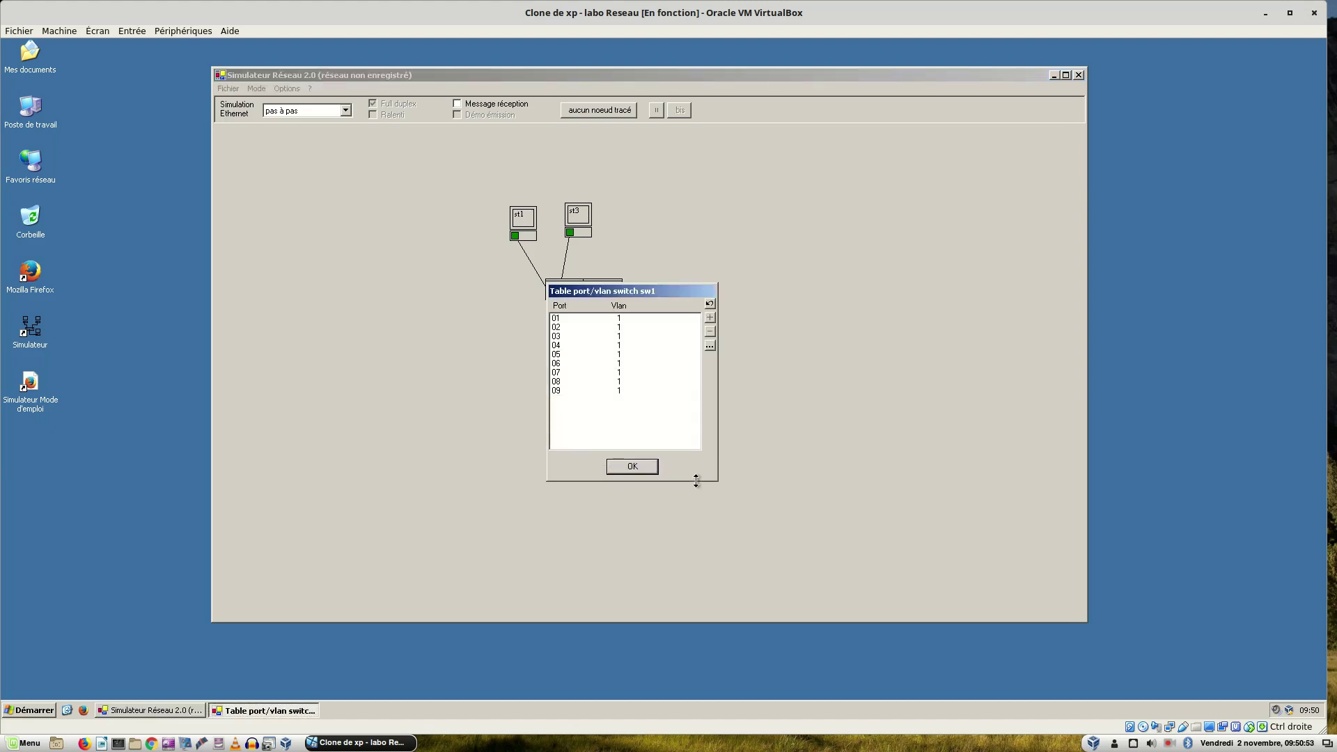
{"action": "left_click_drag", "start_coordinate": [646, 294], "coordinate": [732, 257]}
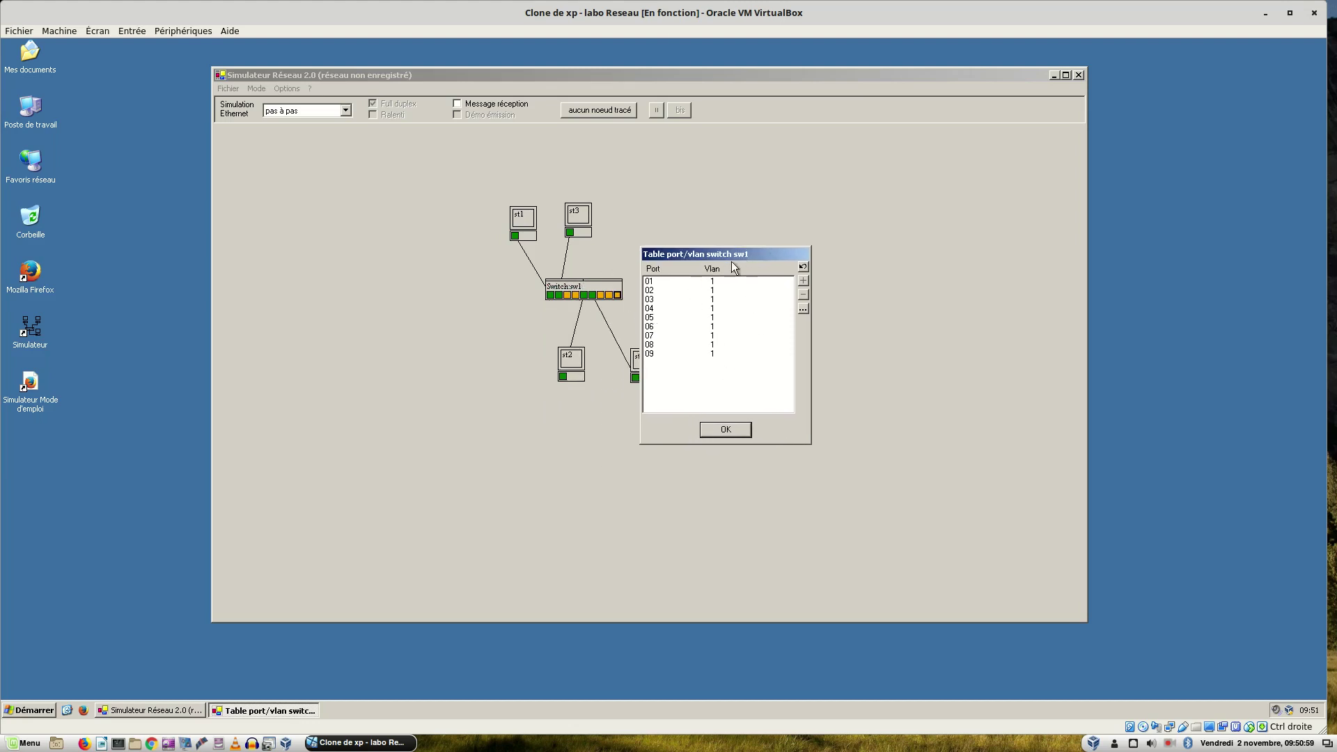
Assign ports 5 and 6 to VLAN 2 in the switch's port/VLAN table and close the table
{"action": "left_click", "coordinate": [680, 353]}
{"action": "left_click", "coordinate": [711, 282]}
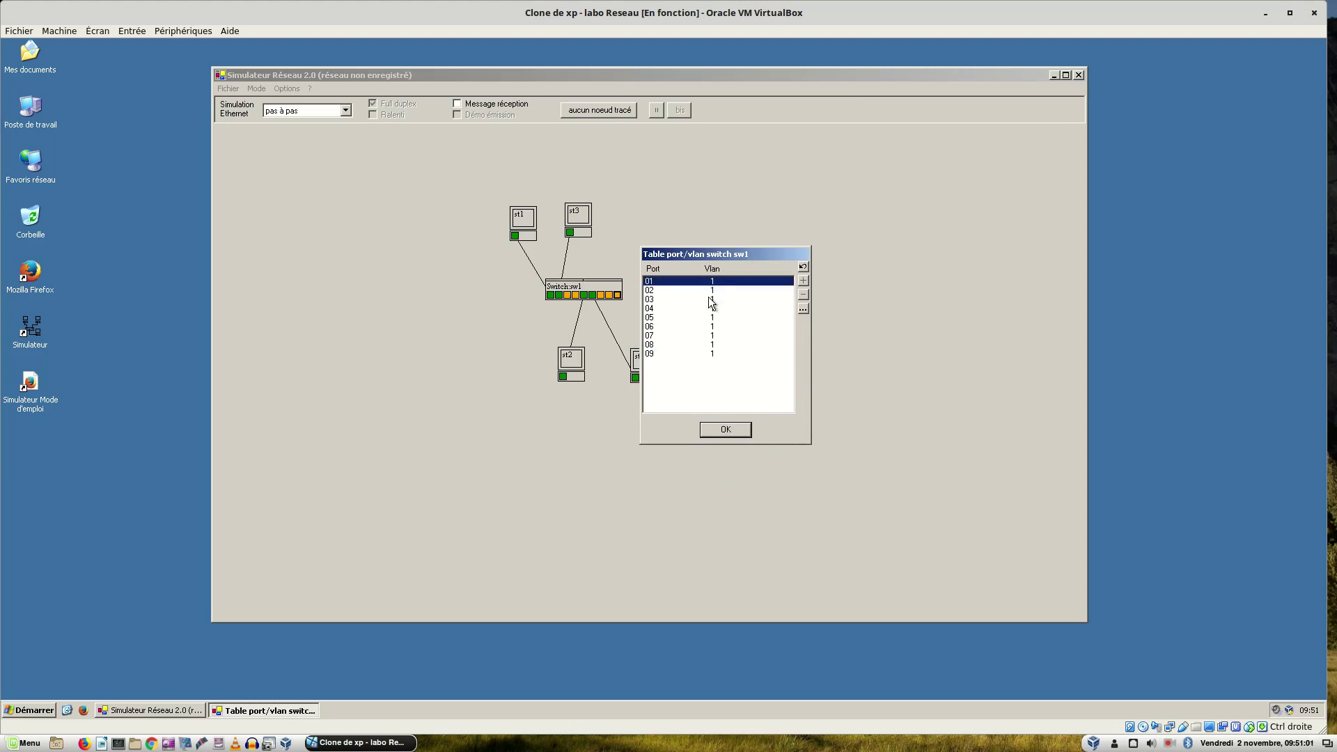
{"action": "left_click", "coordinate": [651, 317]}
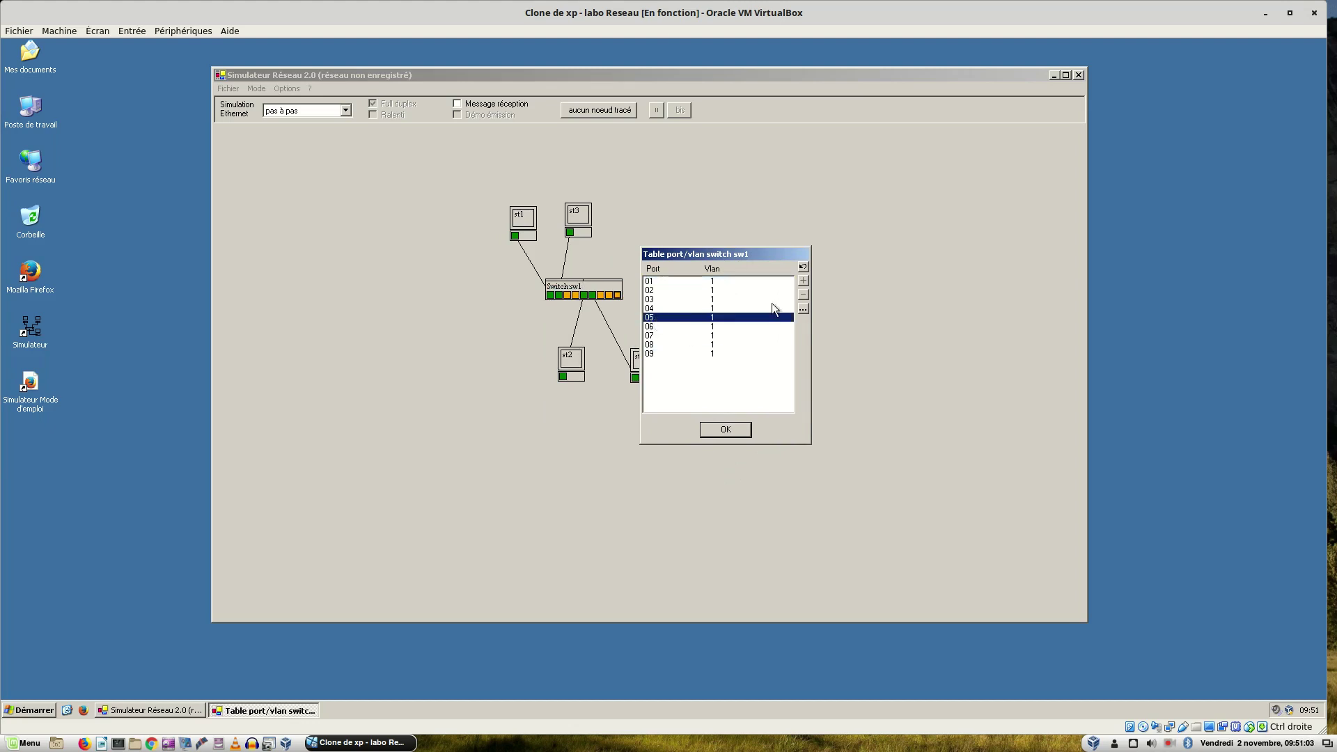
{"action": "double_click", "coordinate": [734, 319]}
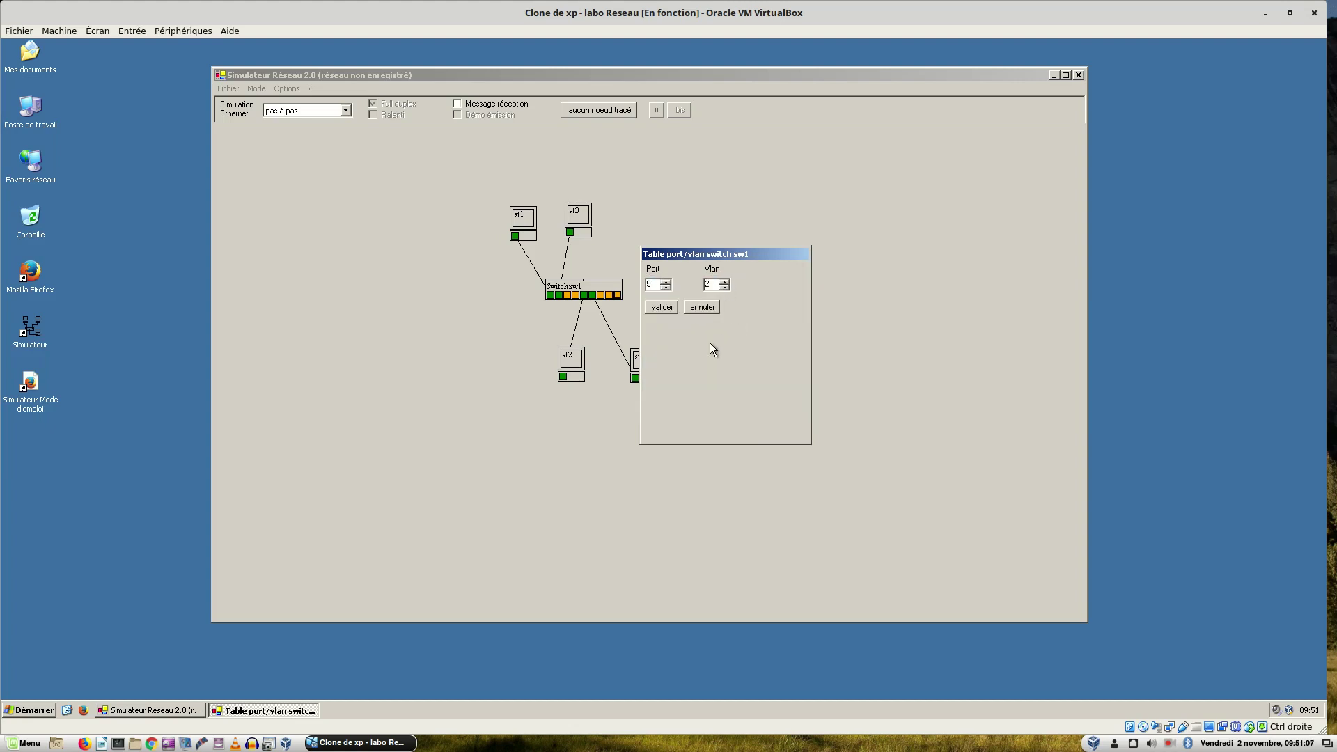
{"action": "left_click", "coordinate": [660, 306]}
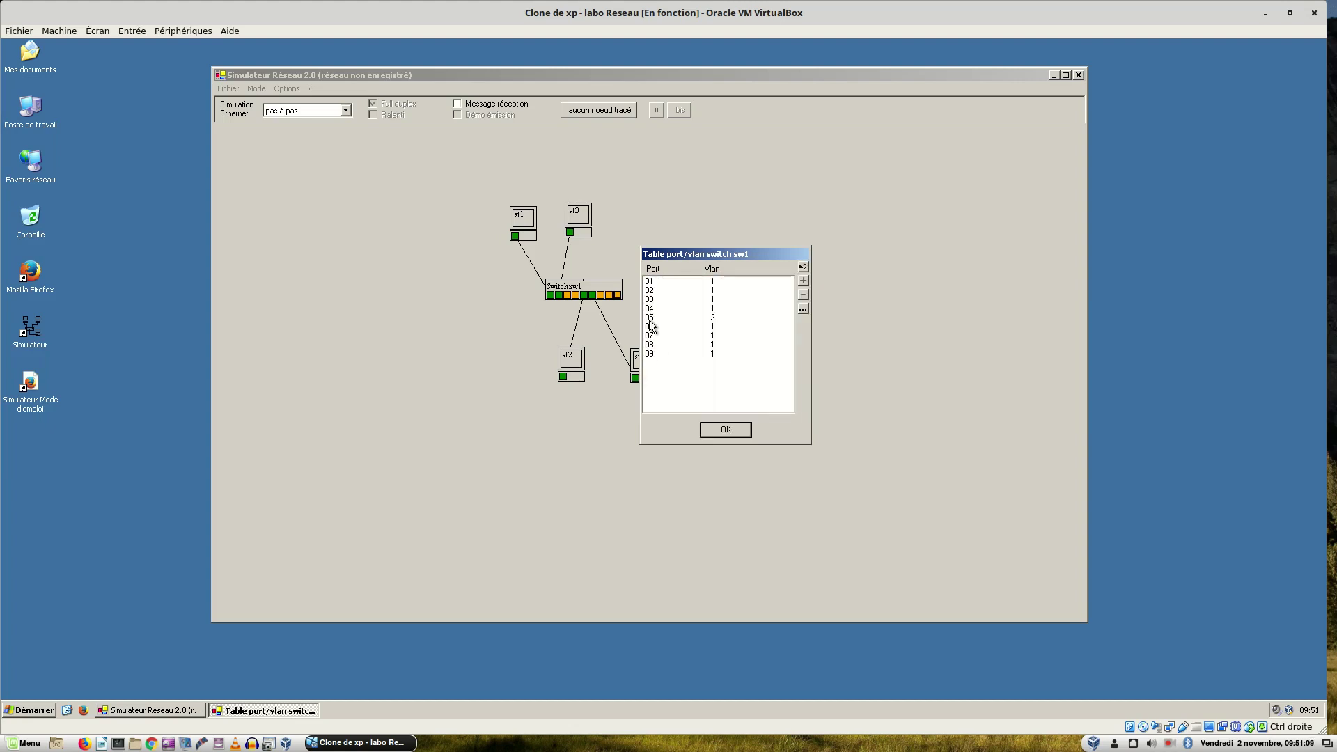
{"action": "double_click", "coordinate": [649, 327]}
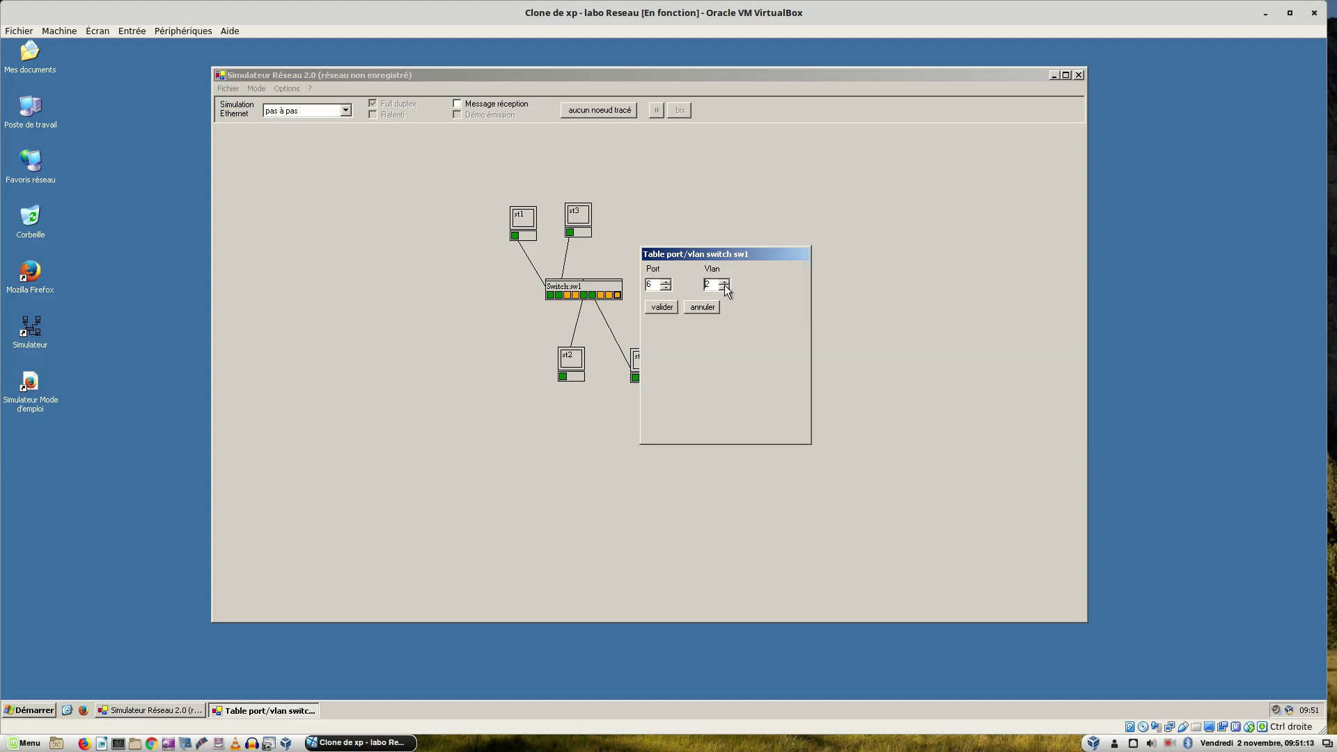
{"action": "left_click", "coordinate": [670, 310]}
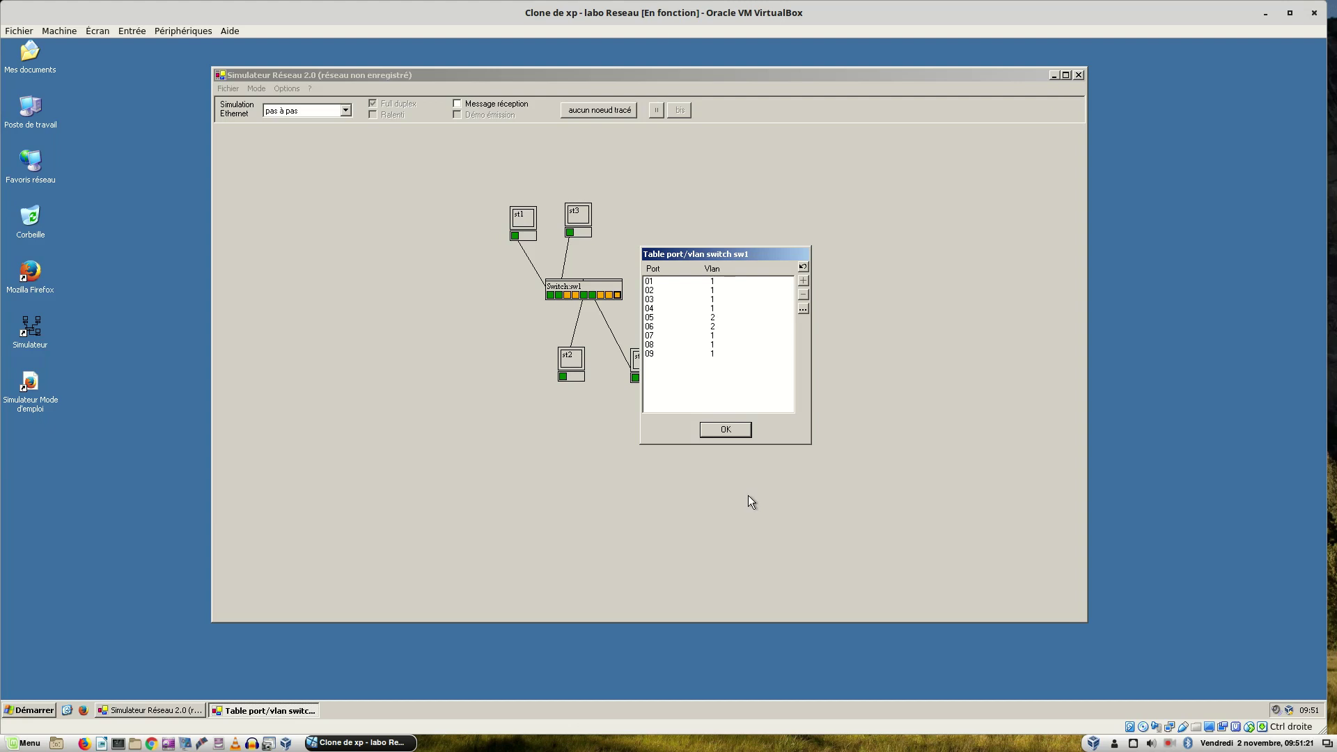
{"action": "left_click", "coordinate": [725, 430]}
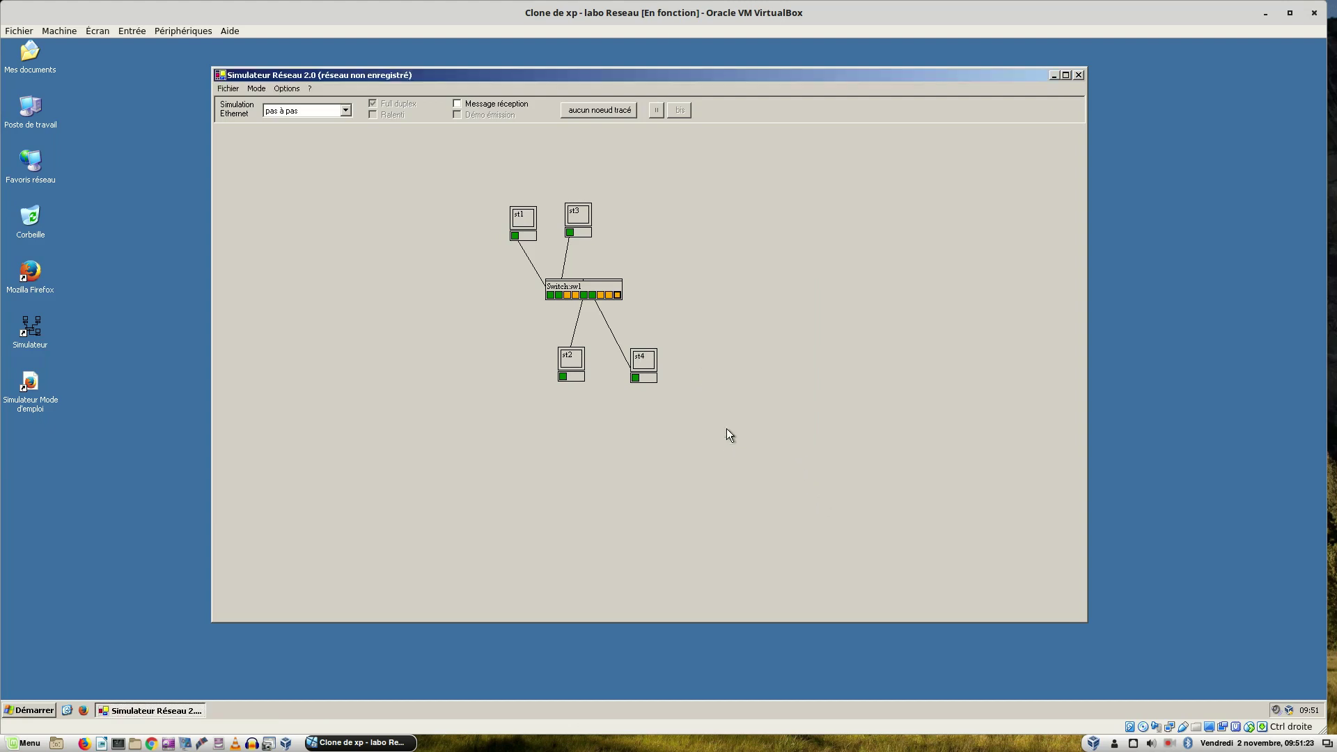
Emit a broadcast frame from the network card of st1, with the emitter dialog moved clear of the stations
{"action": "right_click", "coordinate": [518, 239]}
{"action": "left_click", "coordinate": [547, 242]}
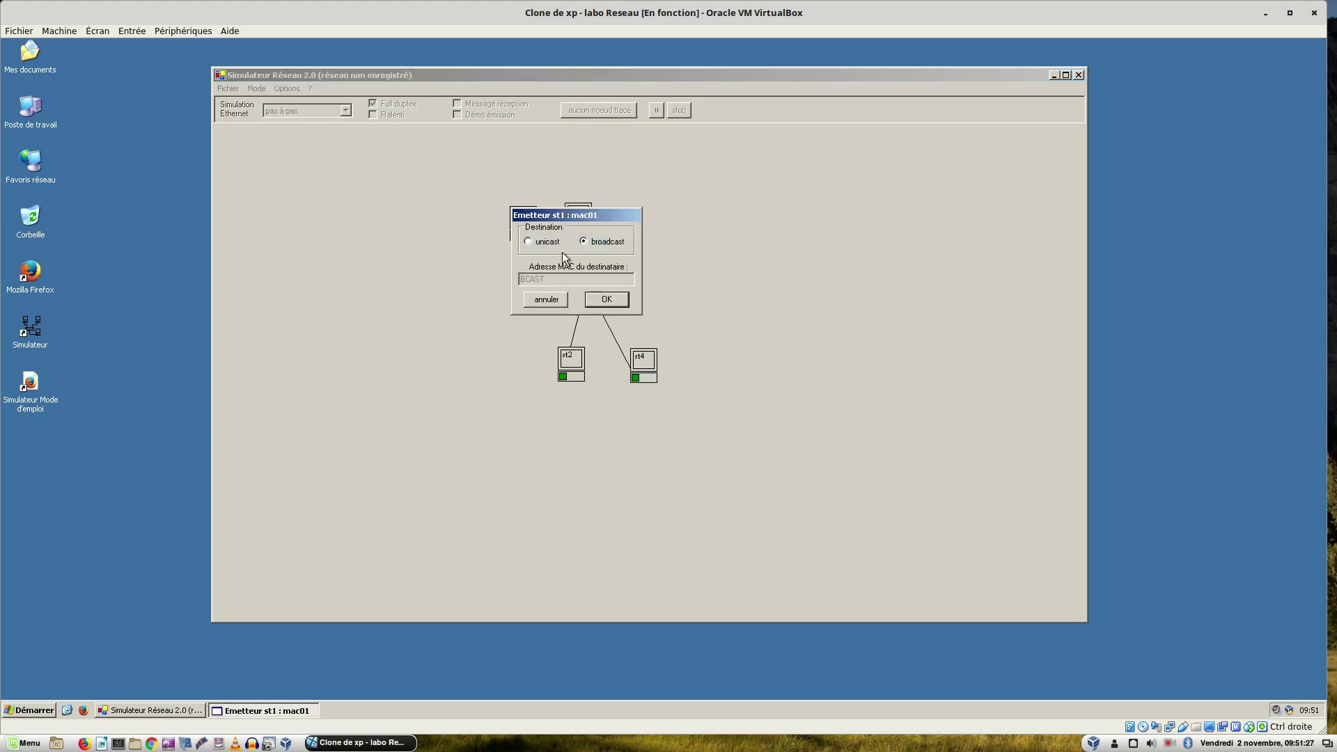
{"action": "left_click_drag", "start_coordinate": [600, 210], "coordinate": [766, 203]}
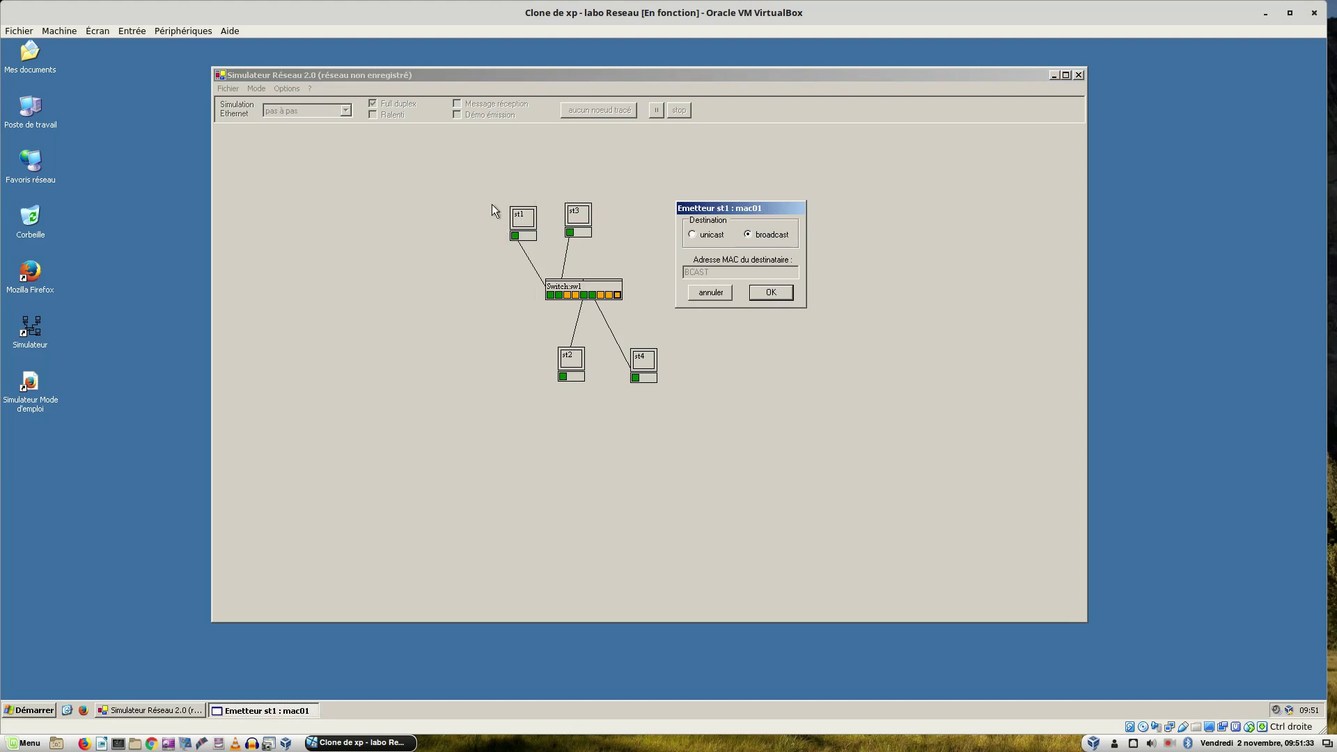
{"action": "left_click", "coordinate": [771, 292]}
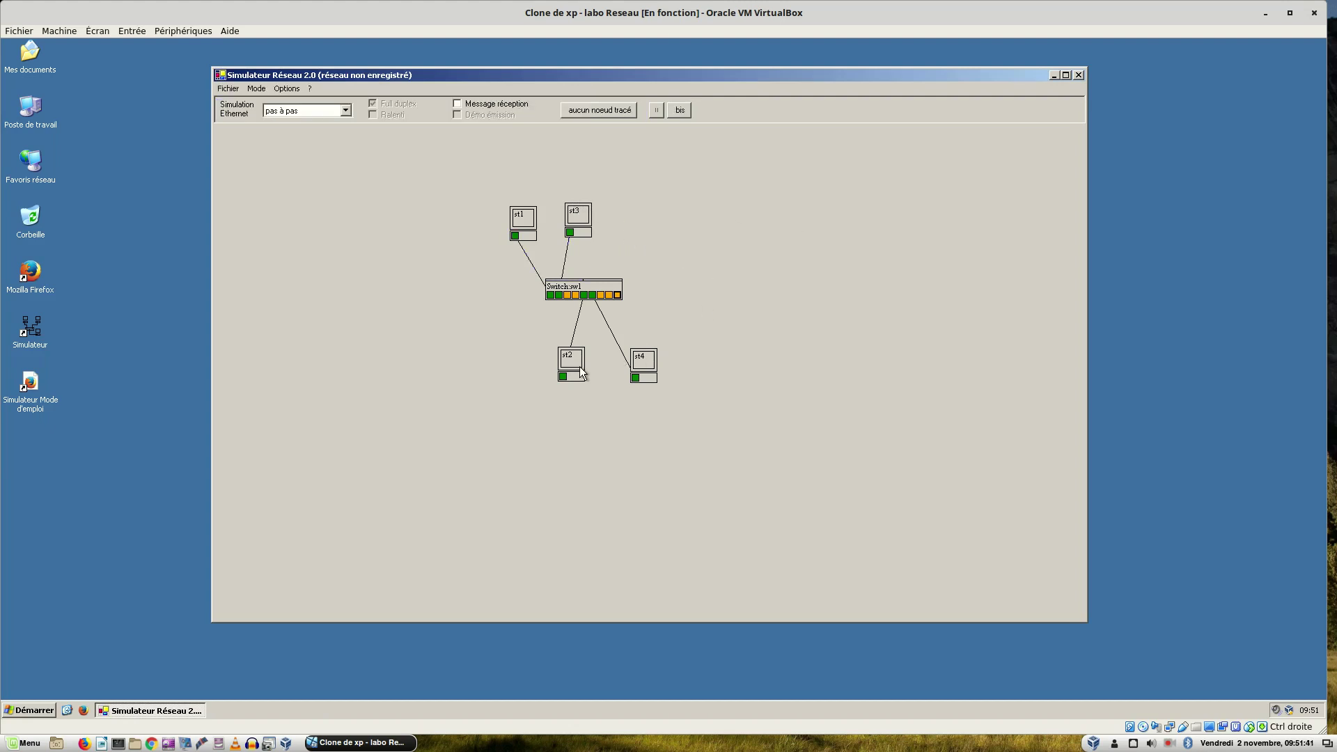
Place st2 and st4 further below the switch and emit a broadcast frame from the network card of st2
{"action": "left_click_drag", "start_coordinate": [560, 353], "coordinate": [519, 404]}
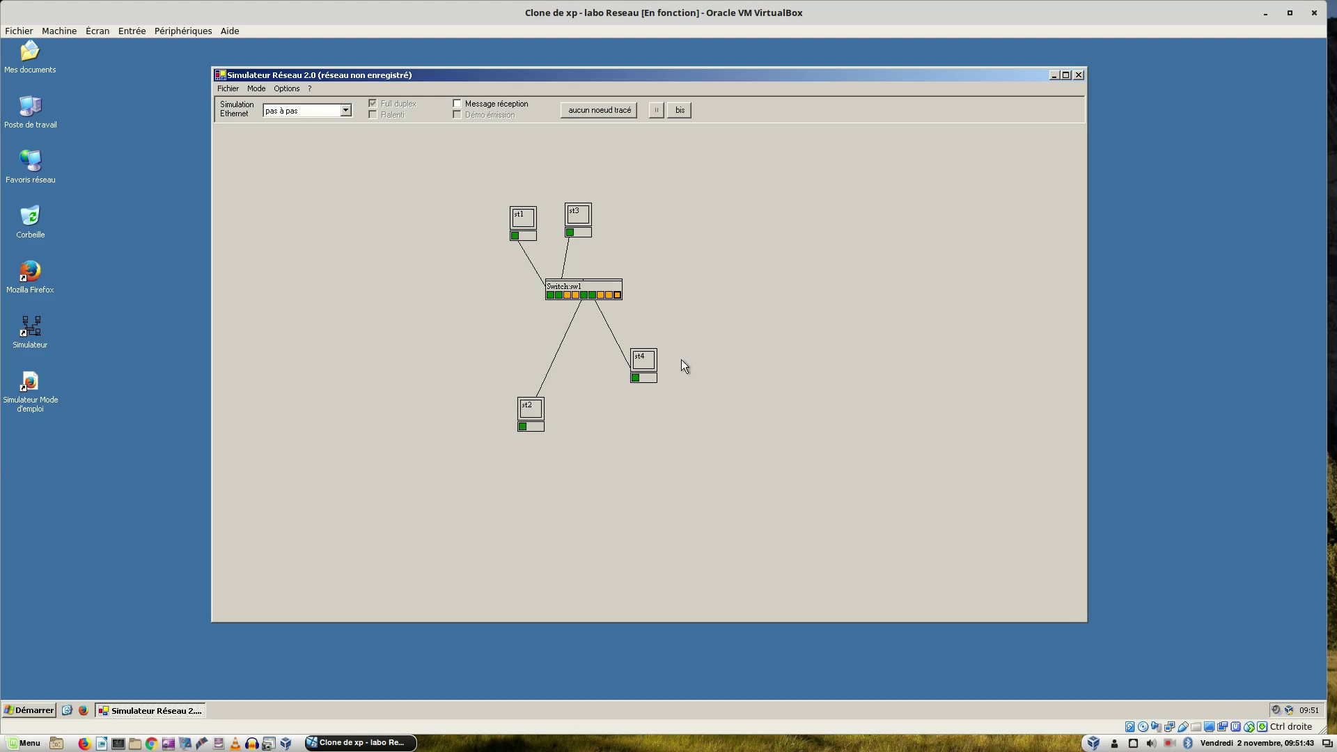
{"action": "left_click_drag", "start_coordinate": [642, 353], "coordinate": [638, 407]}
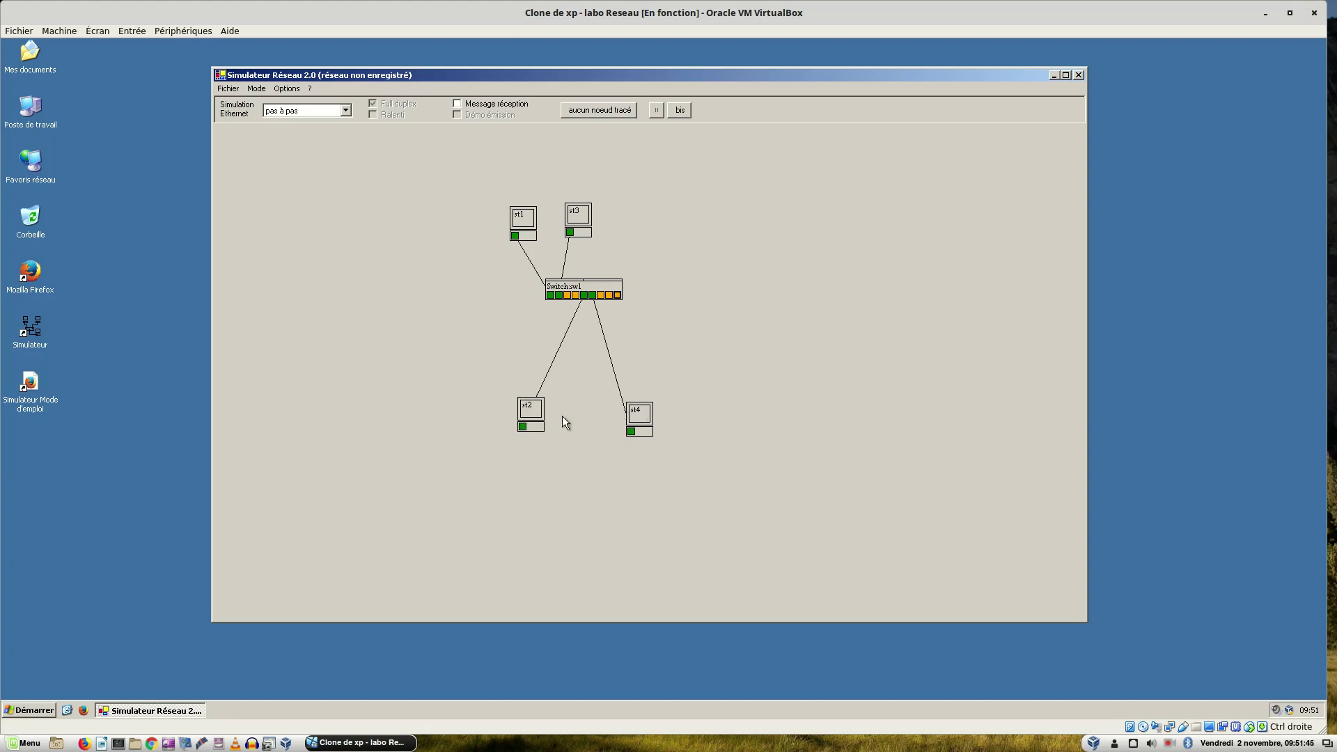
{"action": "left_click", "coordinate": [524, 425]}
{"action": "left_click", "coordinate": [545, 434]}
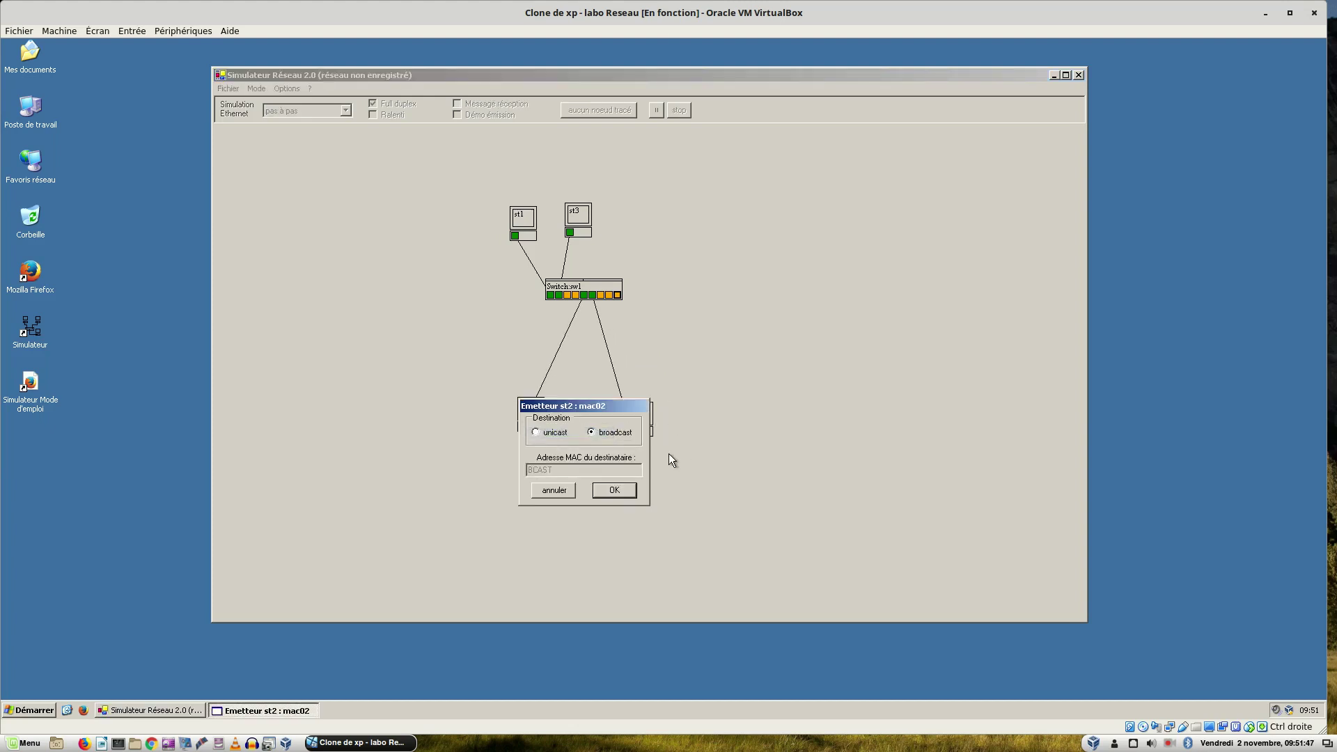
{"action": "left_click", "coordinate": [614, 490]}
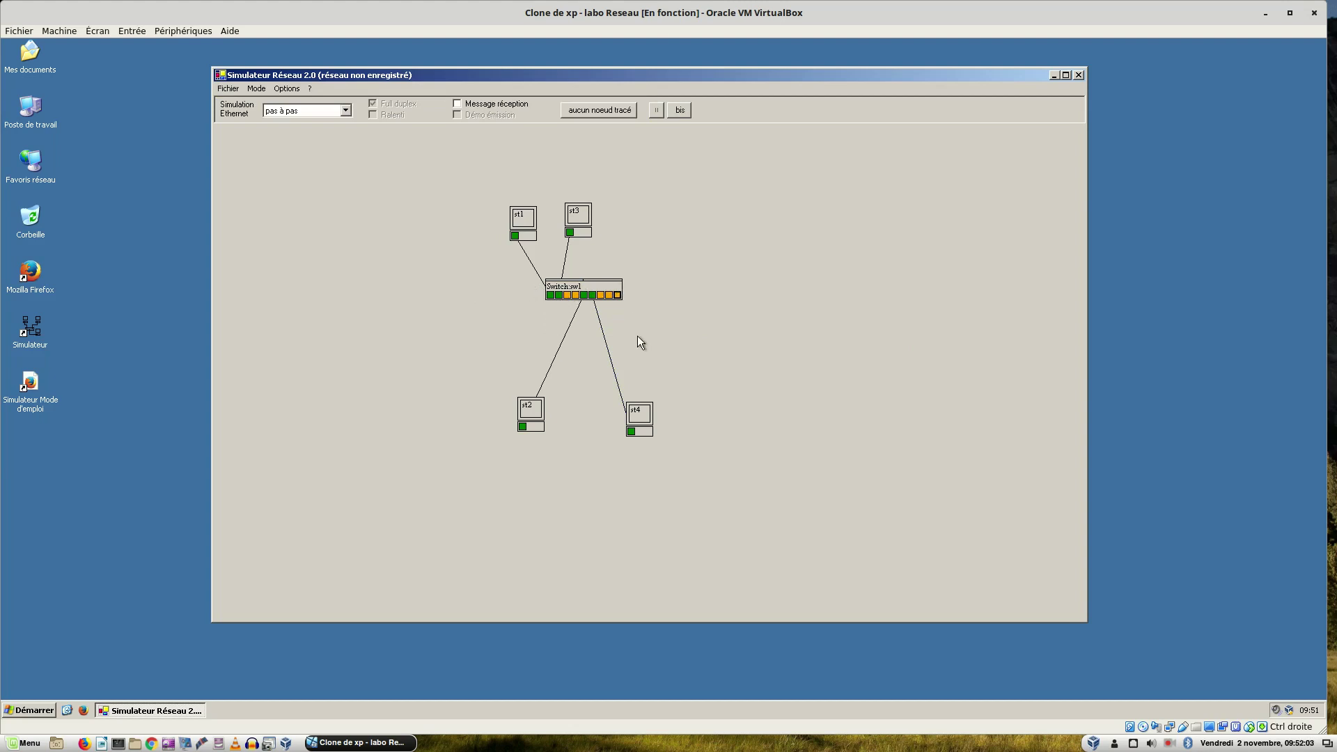
Return to network design mode (Conception réseau) and reconnect st4's cable from switch port 6 to port 8
{"action": "left_click", "coordinate": [257, 89]}
{"action": "left_click", "coordinate": [278, 106]}
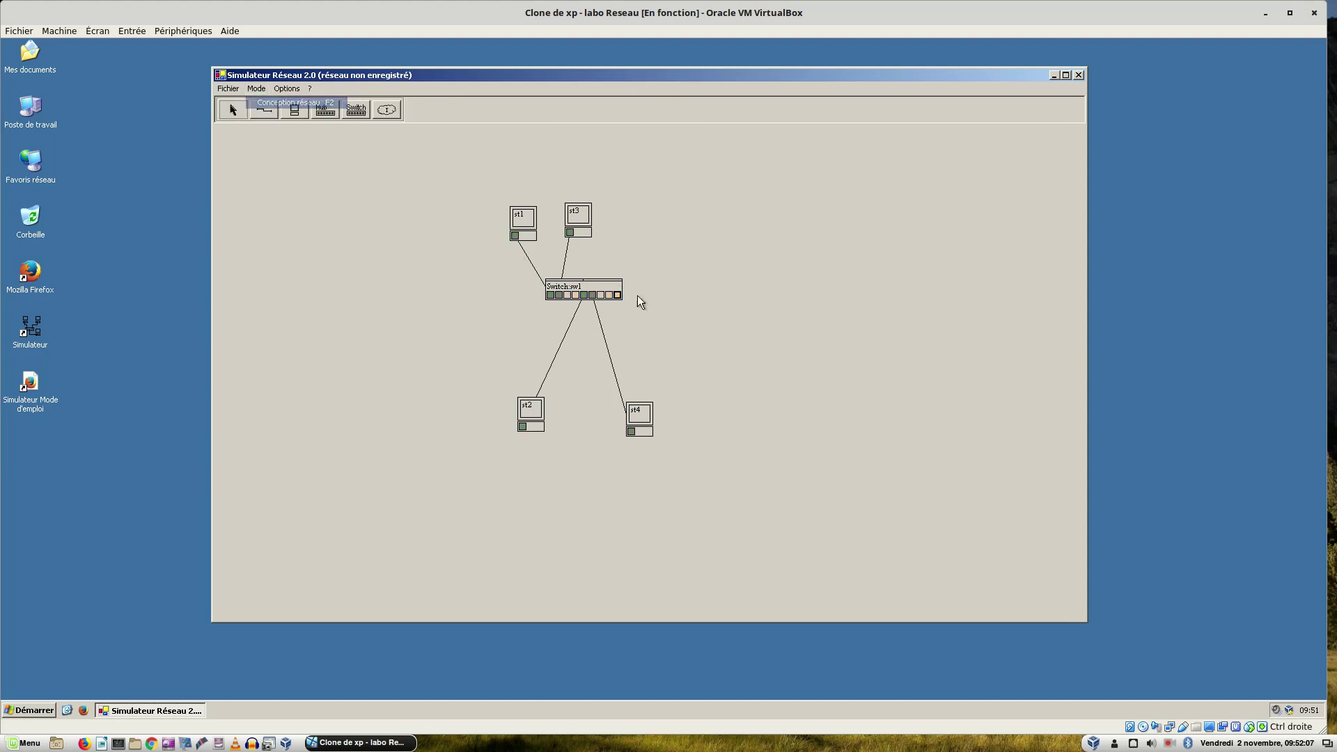
{"action": "left_click_drag", "start_coordinate": [592, 295], "coordinate": [610, 298]}
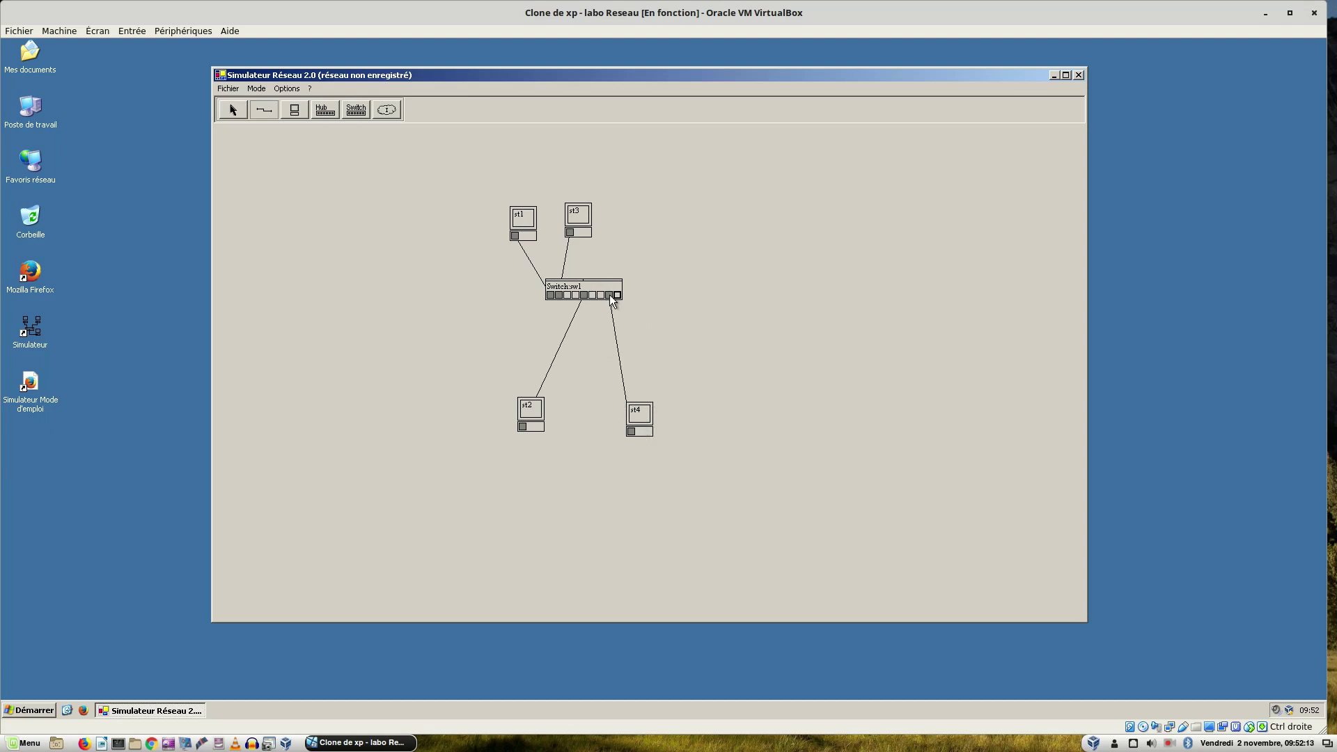
Change to Ethernet mode and review the switch's port/VLAN table without altering it
{"action": "left_click", "coordinate": [248, 89]}
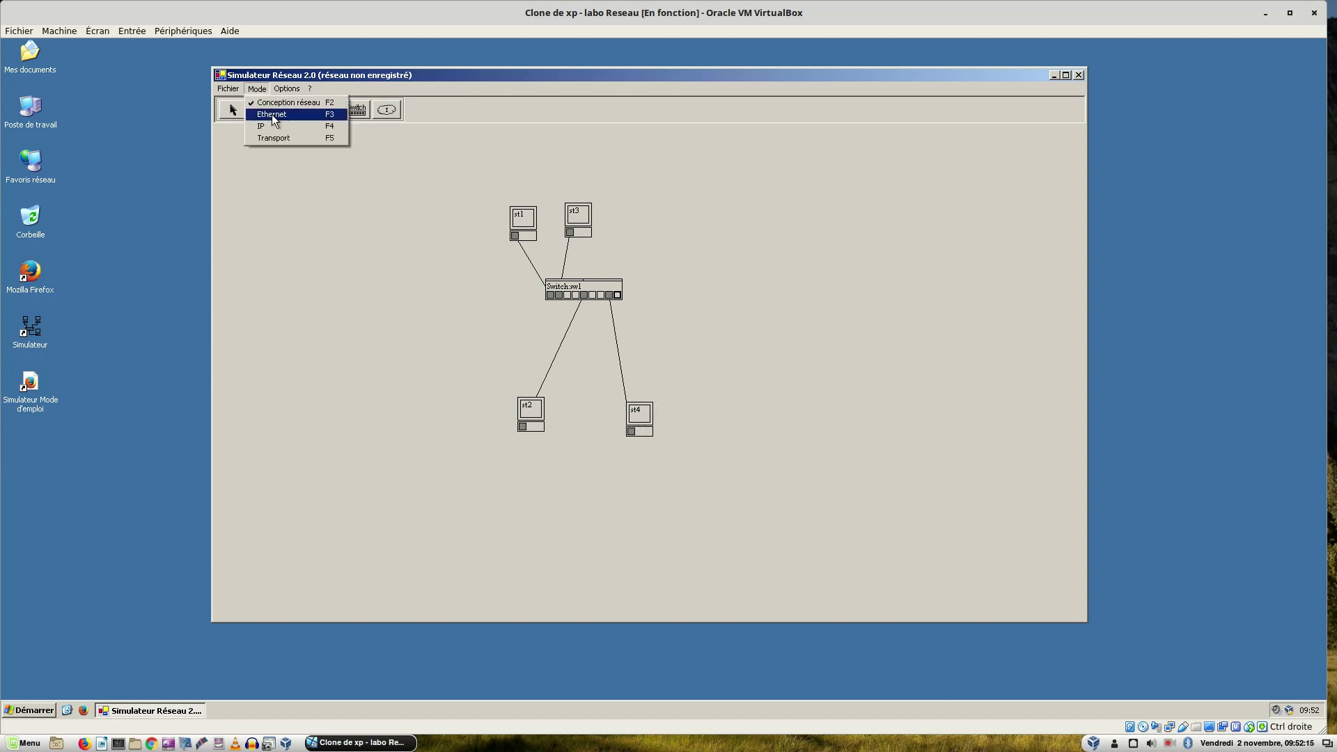
{"action": "left_click", "coordinate": [272, 119]}
{"action": "right_click", "coordinate": [573, 284]}
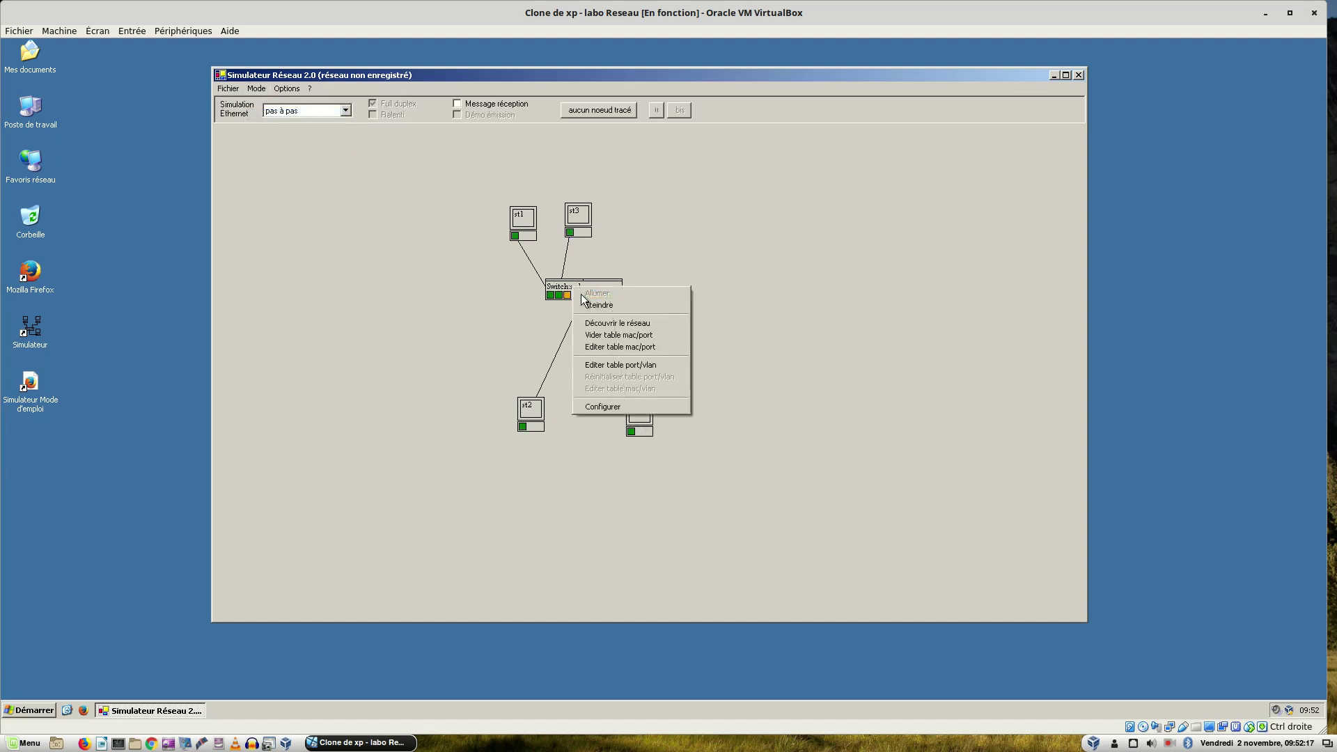
{"action": "left_click", "coordinate": [605, 366]}
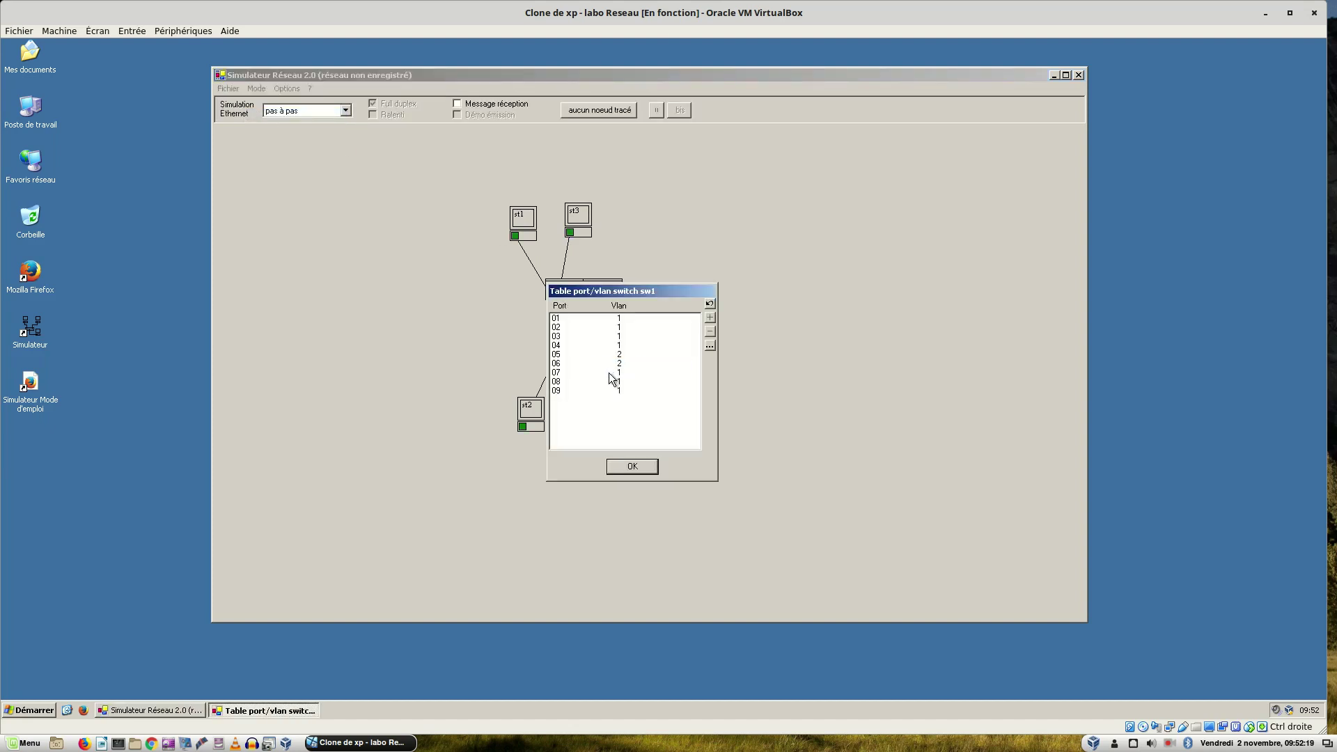
{"action": "left_click", "coordinate": [627, 465]}
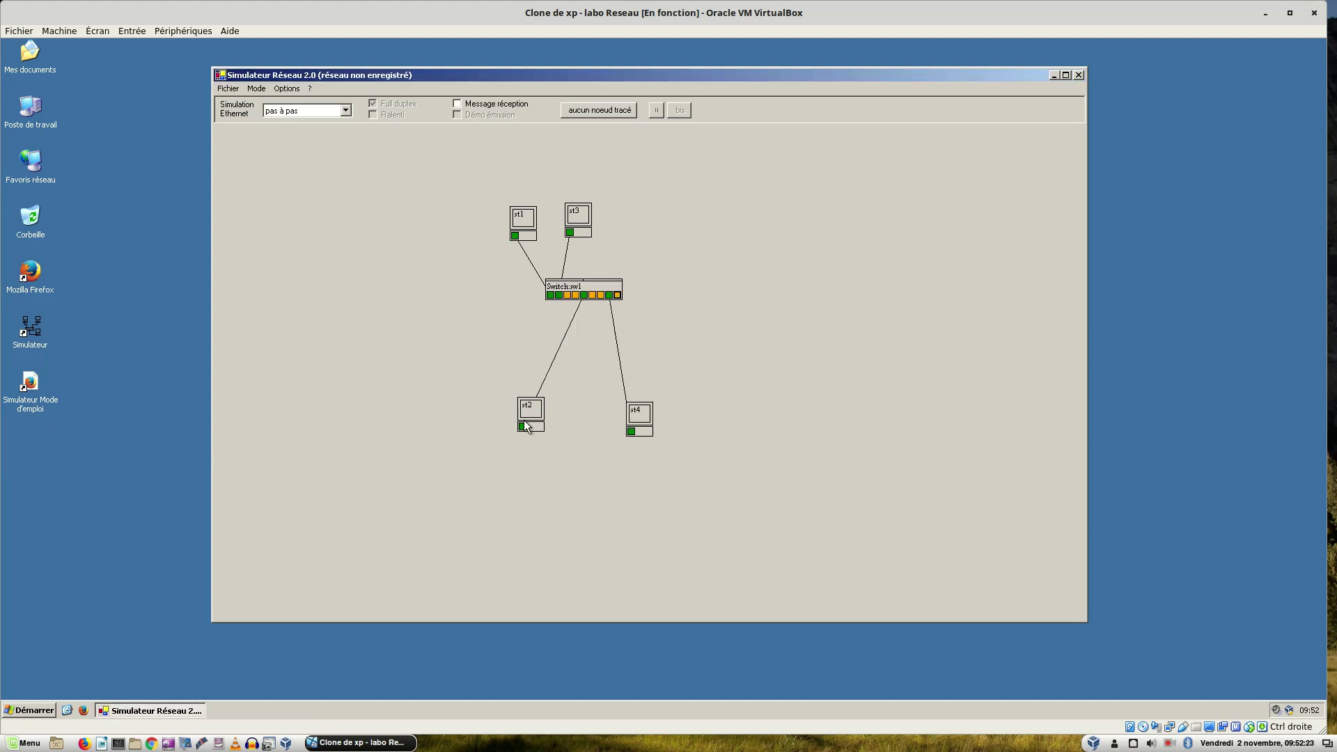
Emit two successive broadcast frames from the network card of st2
{"action": "right_click", "coordinate": [524, 426]}
{"action": "left_click", "coordinate": [567, 432]}
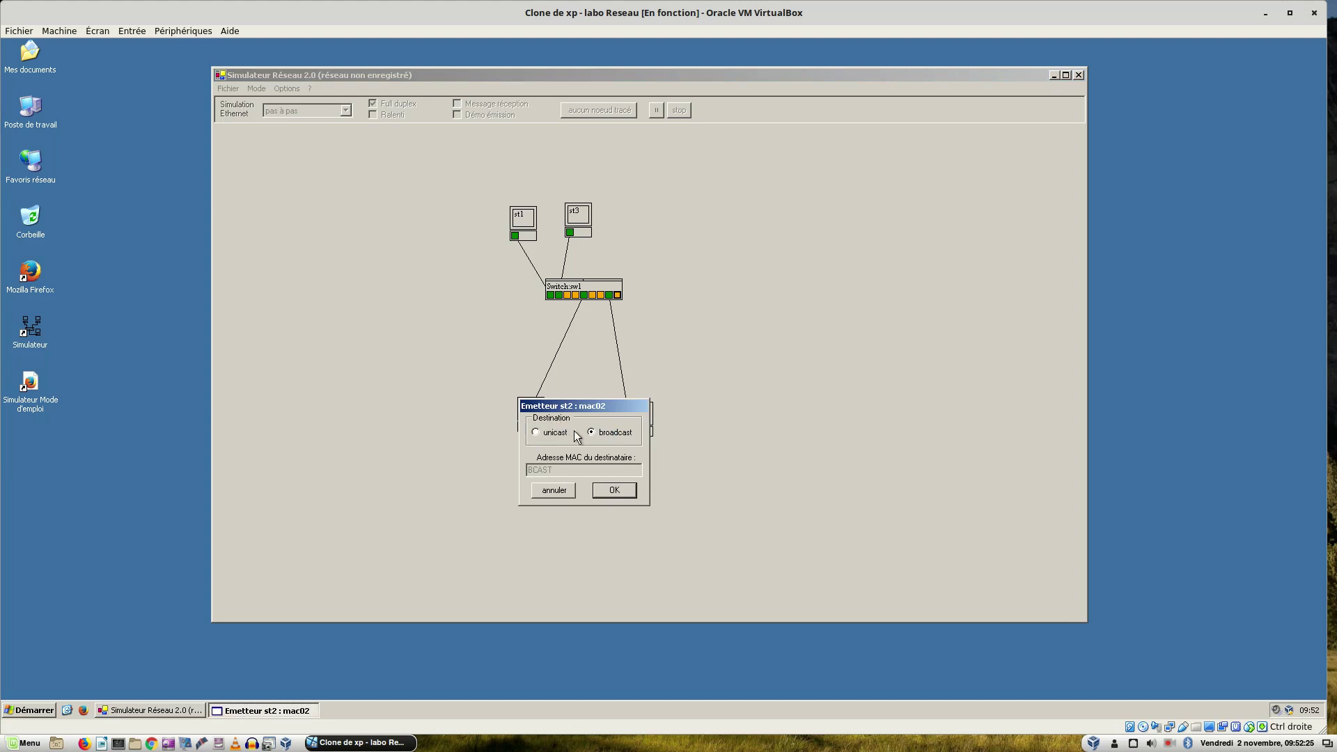
{"action": "left_click", "coordinate": [610, 488]}
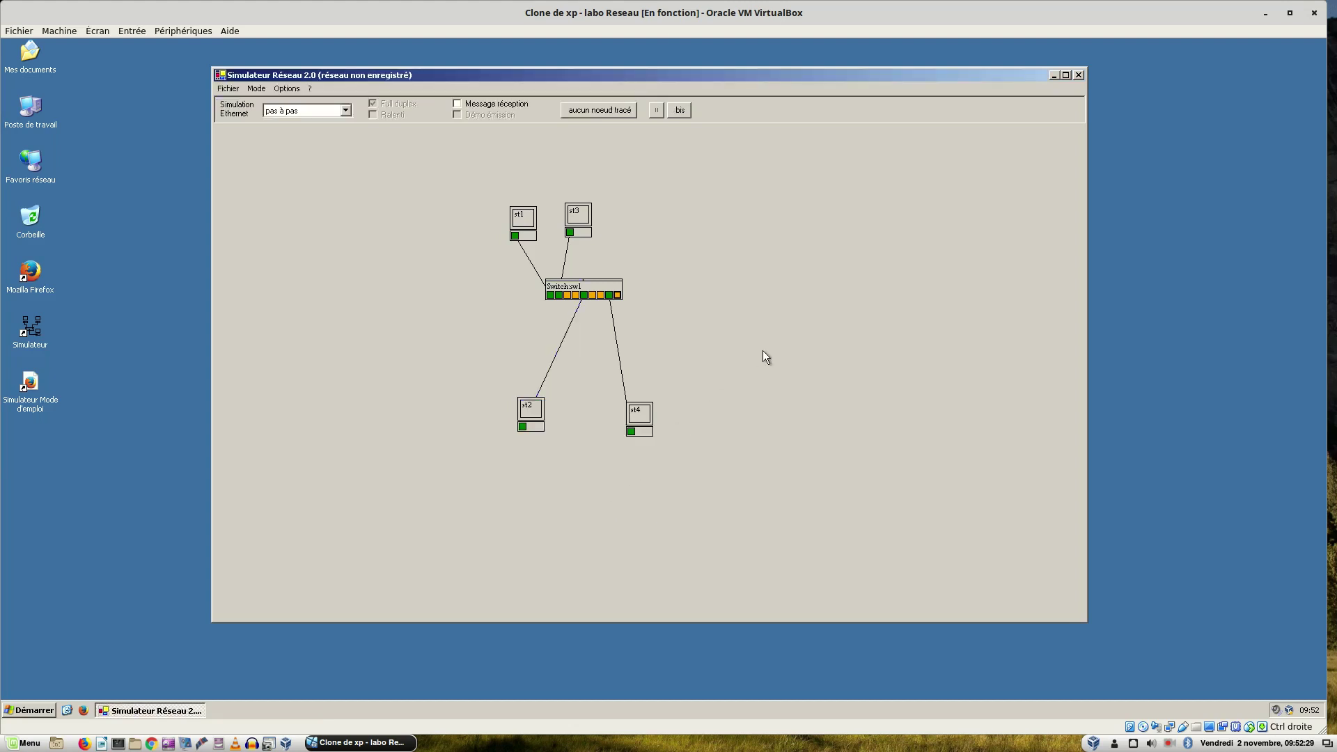
{"action": "right_click", "coordinate": [521, 424]}
{"action": "left_click", "coordinate": [550, 434]}
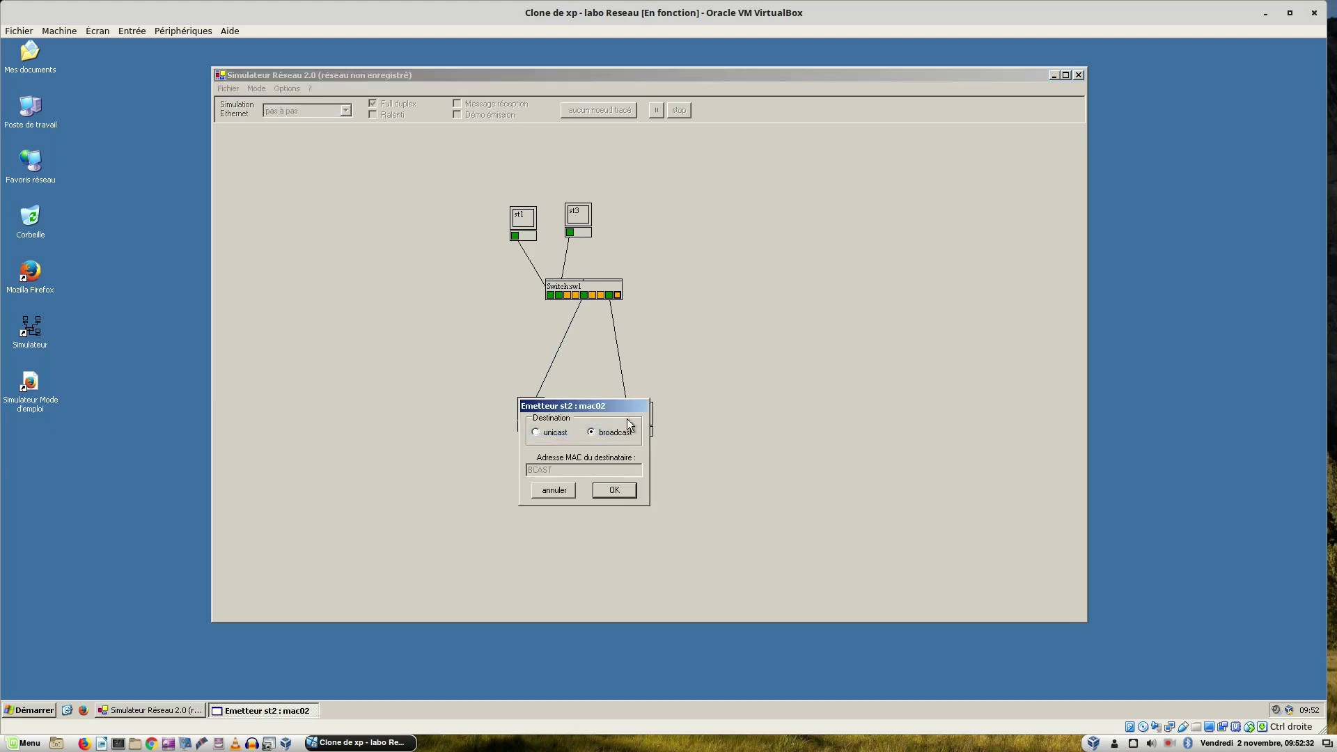
{"action": "left_click", "coordinate": [606, 490]}
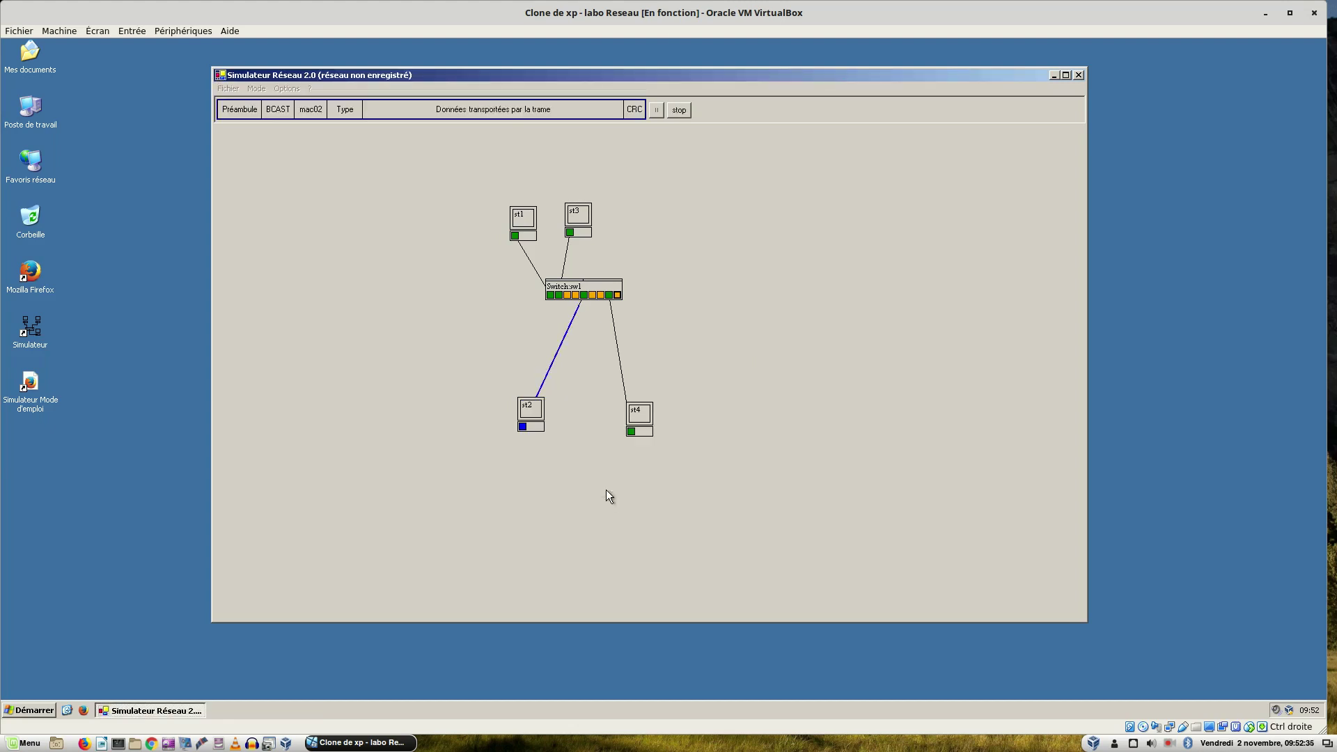
Emit a broadcast frame from the network card of st1, followed by one from st4
{"action": "right_click", "coordinate": [512, 235]}
{"action": "left_click", "coordinate": [547, 246]}
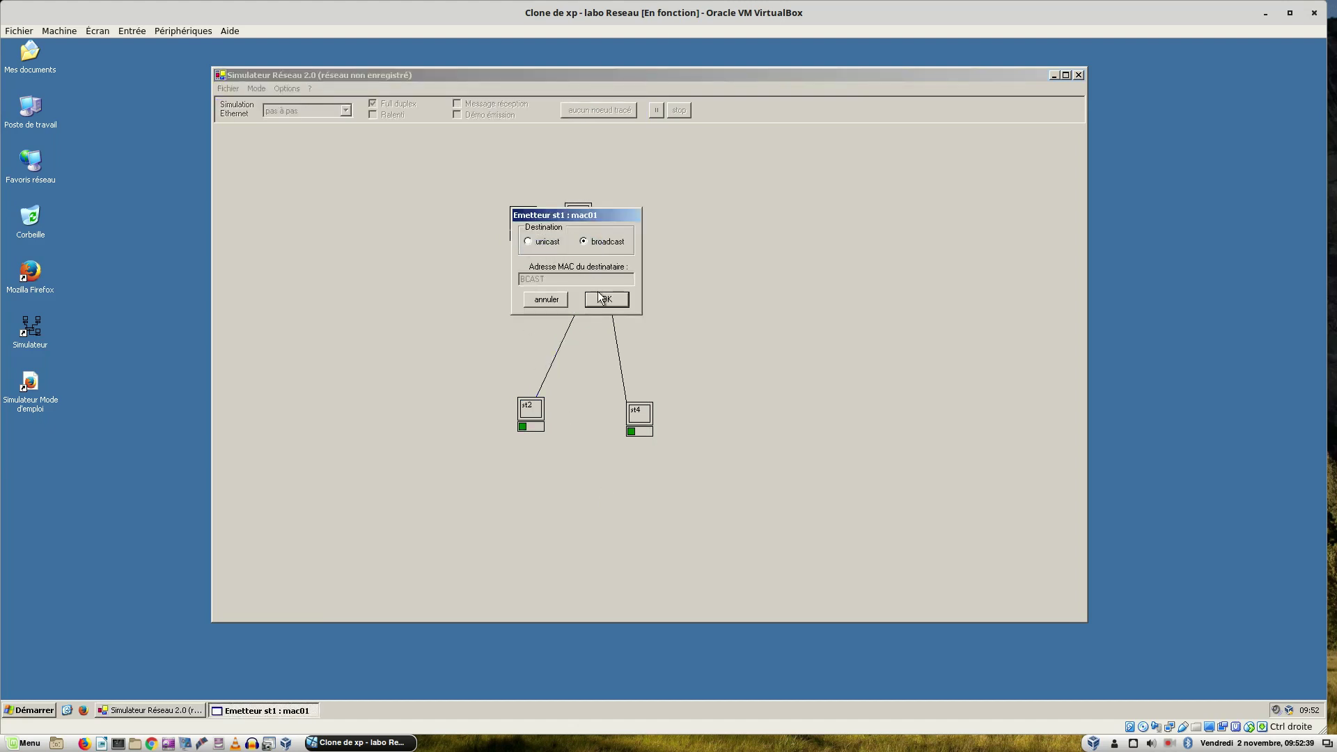
{"action": "left_click", "coordinate": [603, 300]}
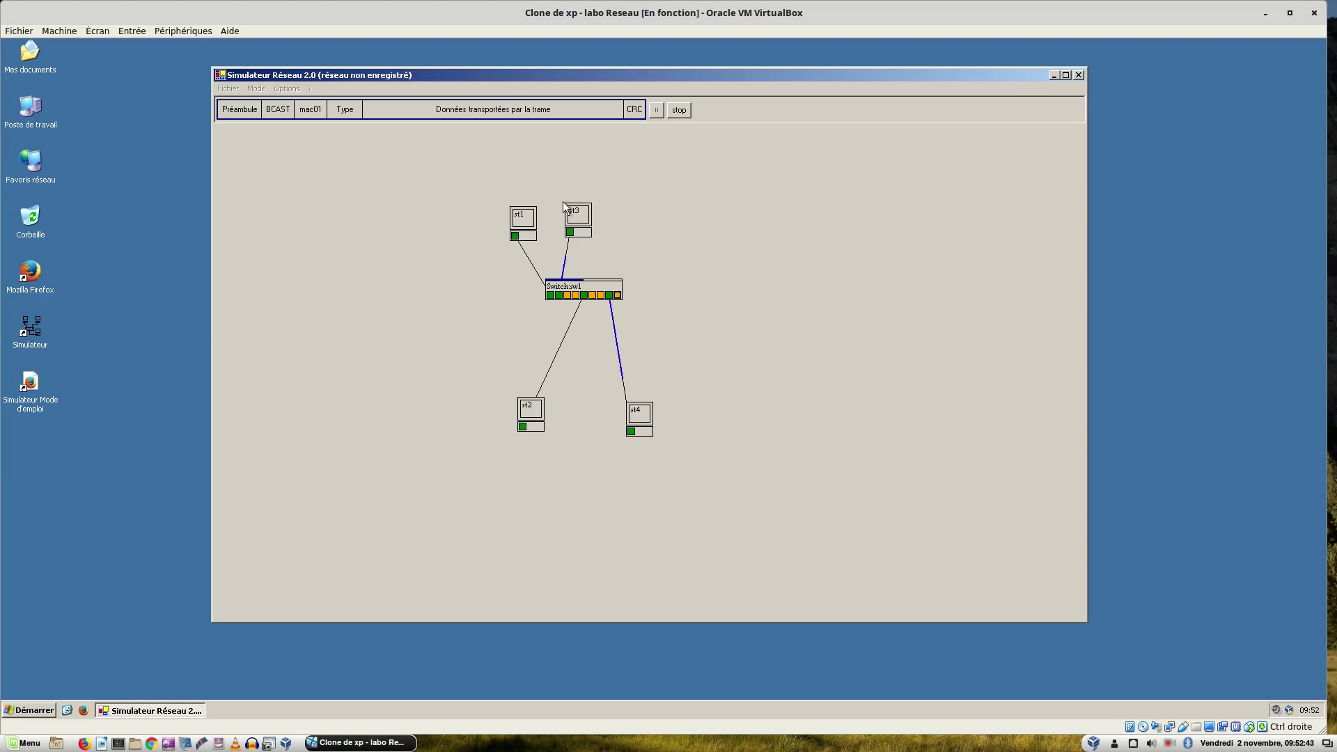
{"action": "right_click", "coordinate": [632, 432]}
{"action": "left_click", "coordinate": [659, 437]}
{"action": "left_click", "coordinate": [720, 494]}
Rearrange the stations so that st2 and st4 sit side by side closer below the switch
{"action": "left_click_drag", "start_coordinate": [637, 417], "coordinate": [642, 217]}
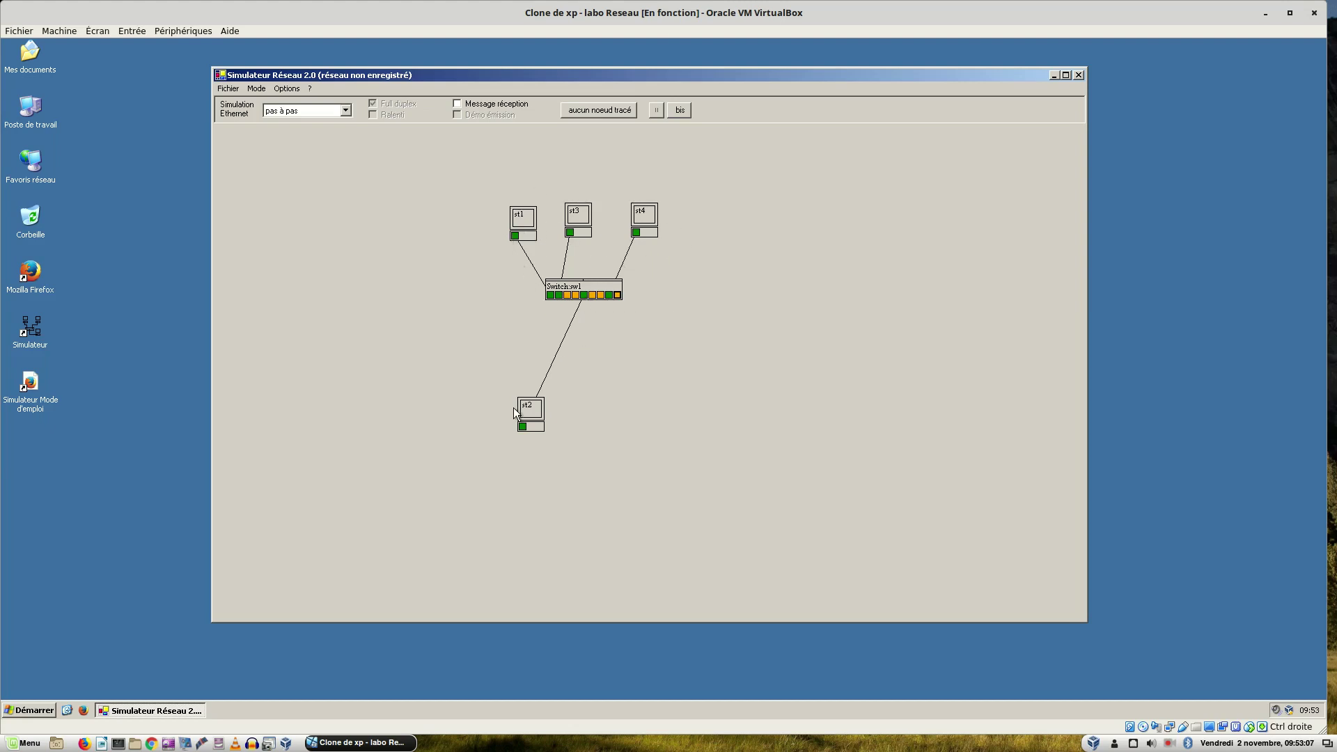
{"action": "left_click_drag", "start_coordinate": [530, 401], "coordinate": [566, 364]}
{"action": "left_click_drag", "start_coordinate": [646, 224], "coordinate": [681, 365]}
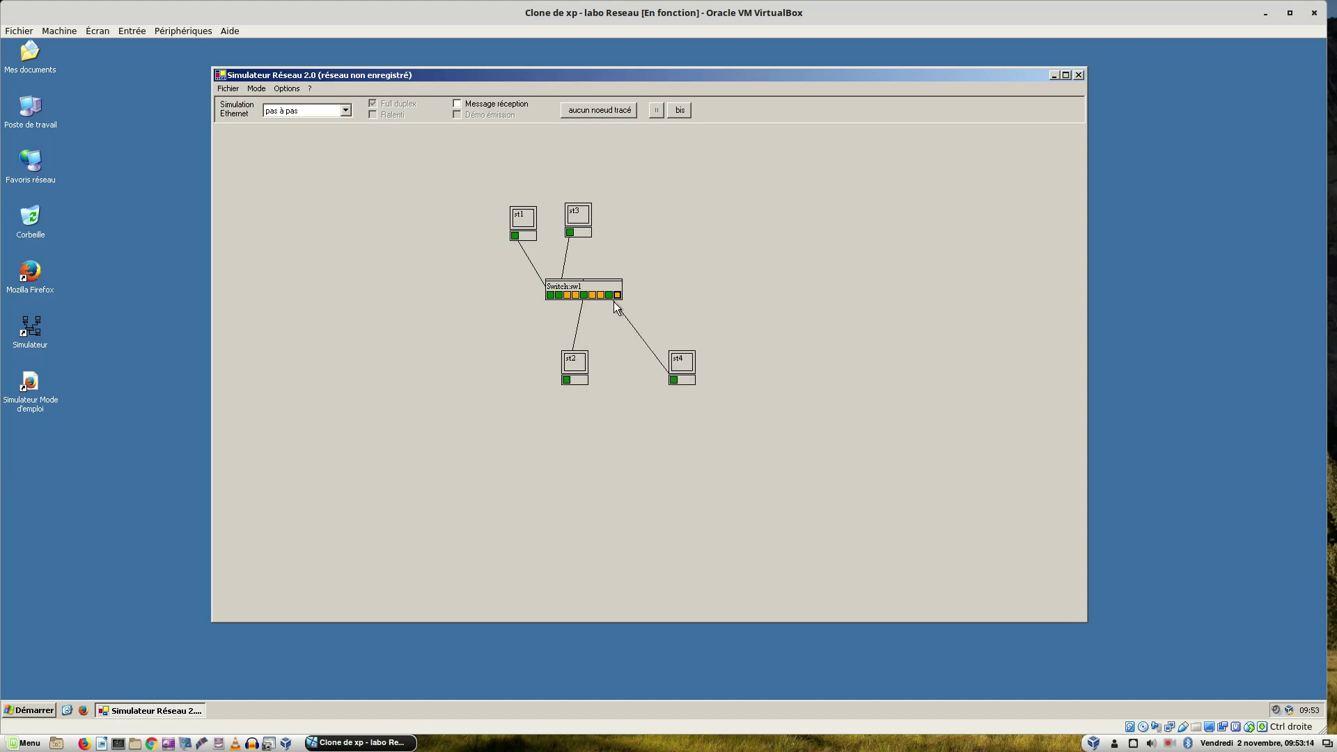
Return to network design mode, reconnect st4's cable to switch port 6 and bring st4 nearer to st2
{"action": "left_click", "coordinate": [256, 88]}
{"action": "left_click", "coordinate": [278, 103]}
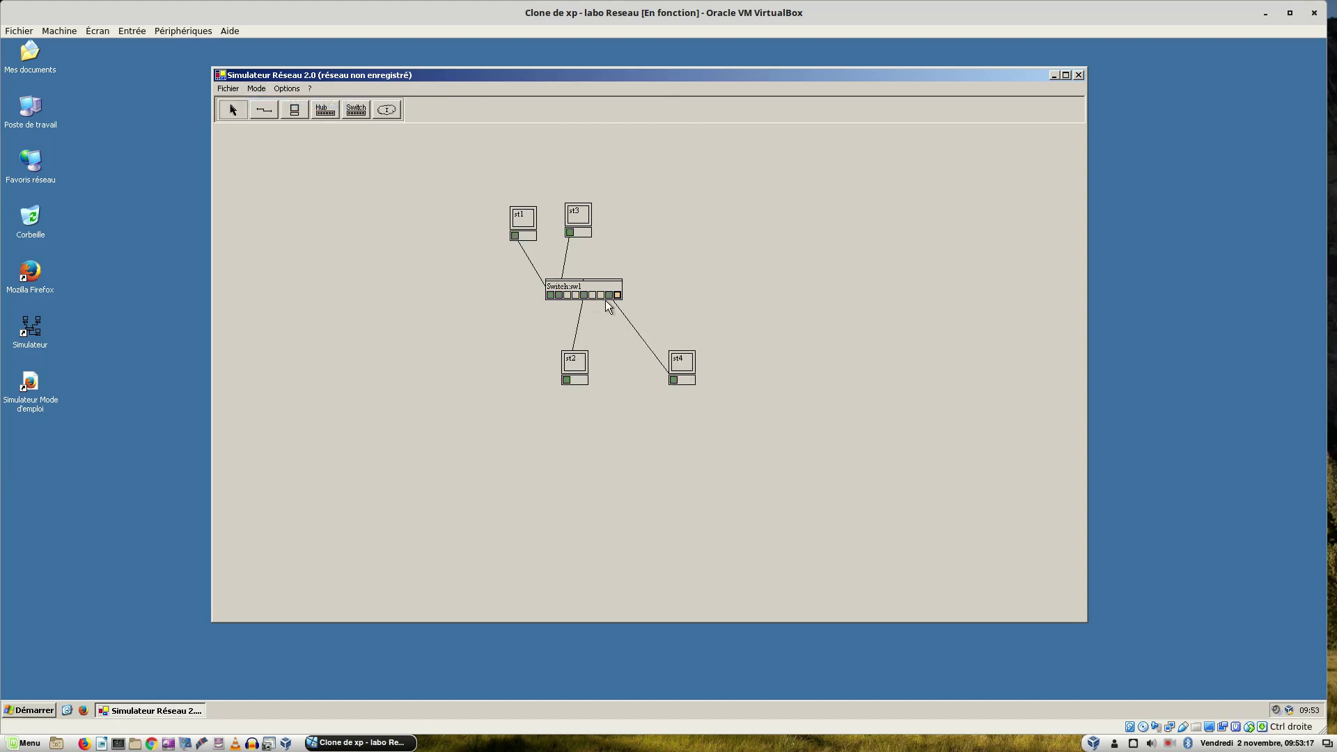
{"action": "left_click_drag", "start_coordinate": [606, 301], "coordinate": [592, 296]}
{"action": "left_click_drag", "start_coordinate": [679, 358], "coordinate": [635, 356]}
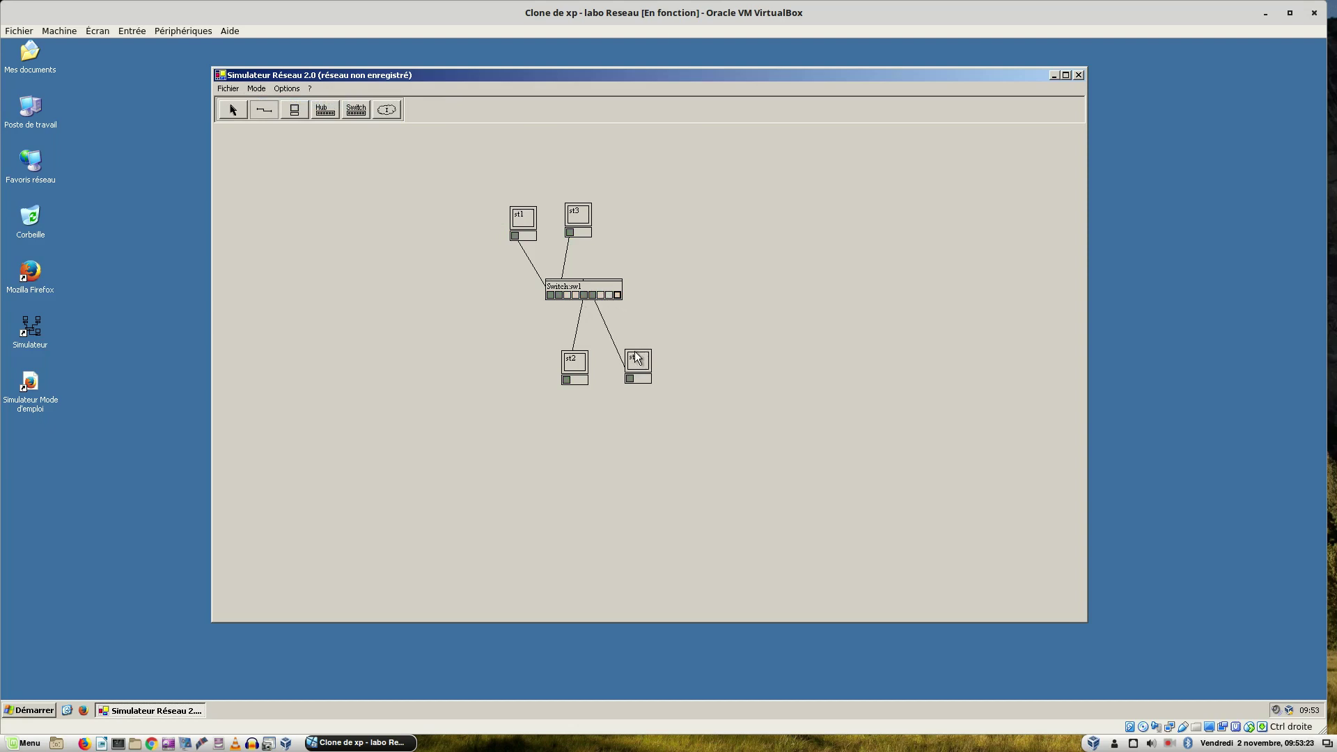
Change back to Ethernet mode and emit a broadcast frame from st2 with st4 on port 6
{"action": "left_click", "coordinate": [256, 89]}
{"action": "left_click", "coordinate": [265, 115]}
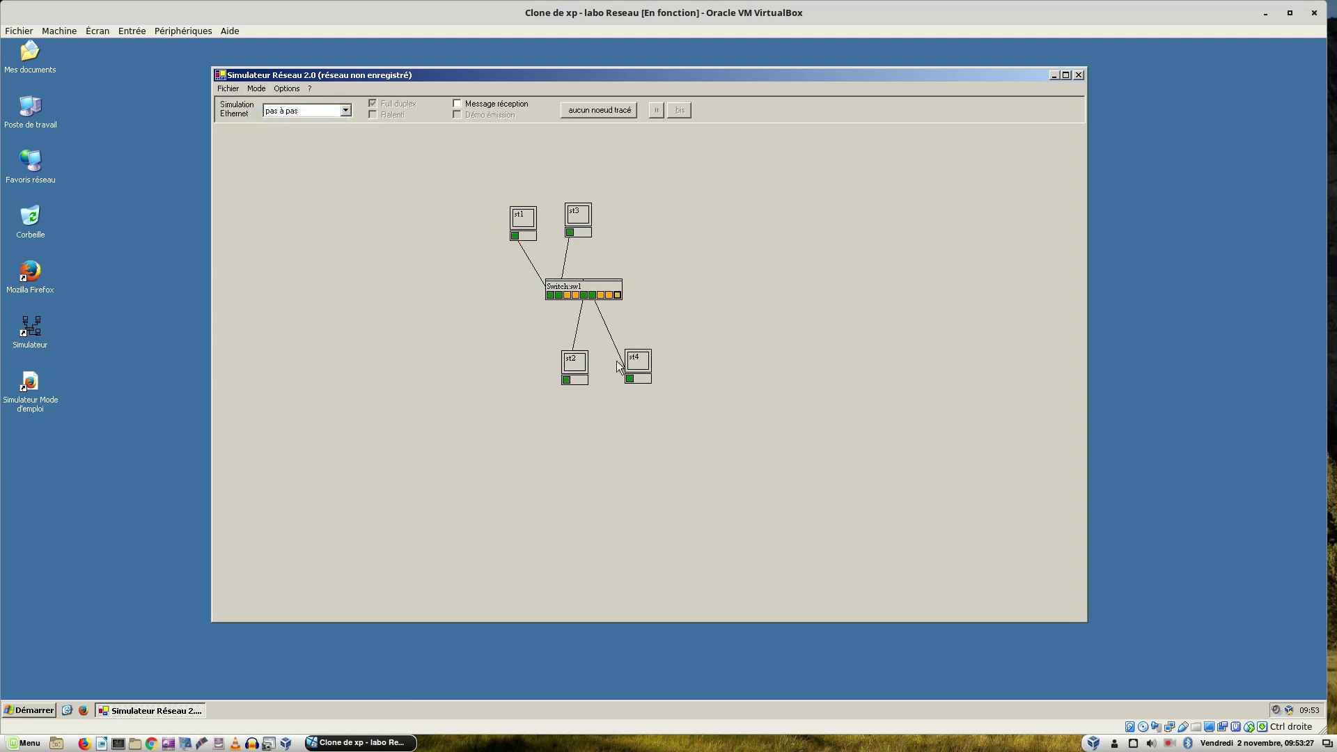
{"action": "right_click", "coordinate": [567, 383]}
{"action": "left_click", "coordinate": [578, 390]}
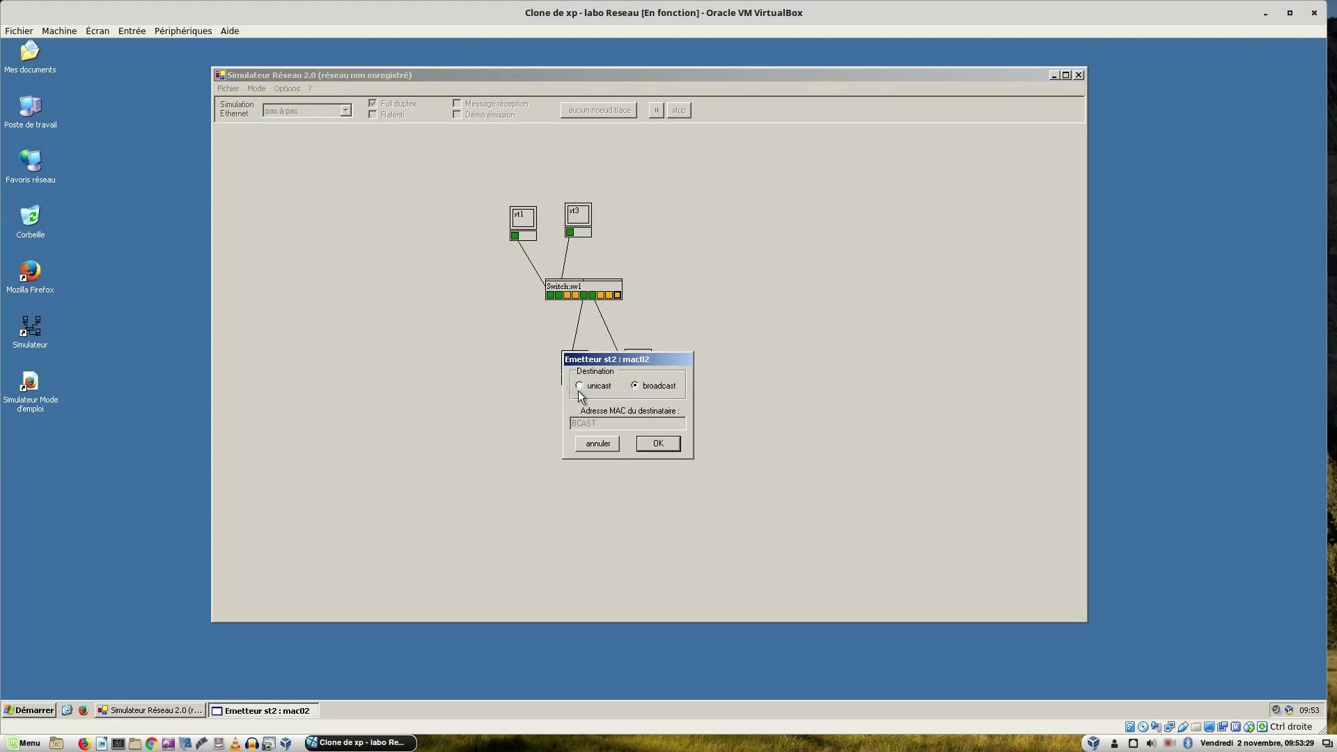
{"action": "left_click", "coordinate": [649, 446]}
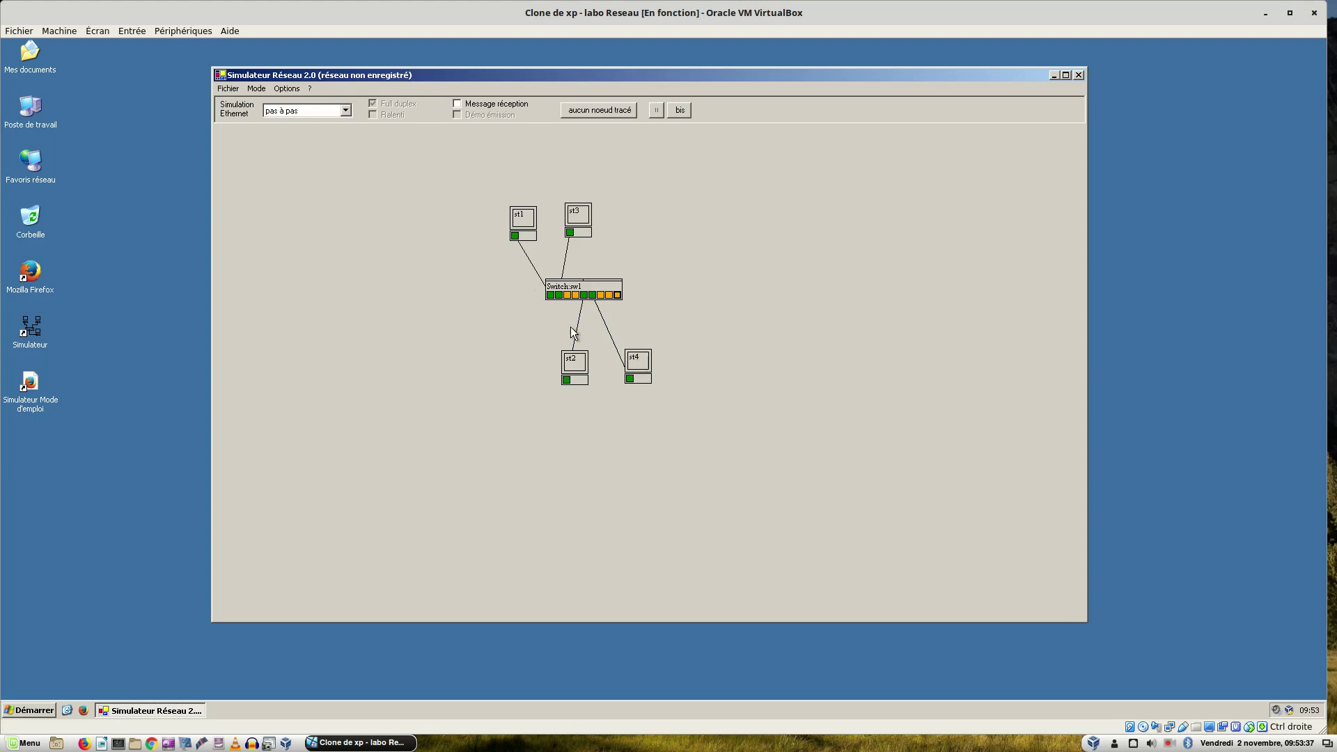
{"action": "left_click_drag", "start_coordinate": [580, 306], "coordinate": [591, 301]}
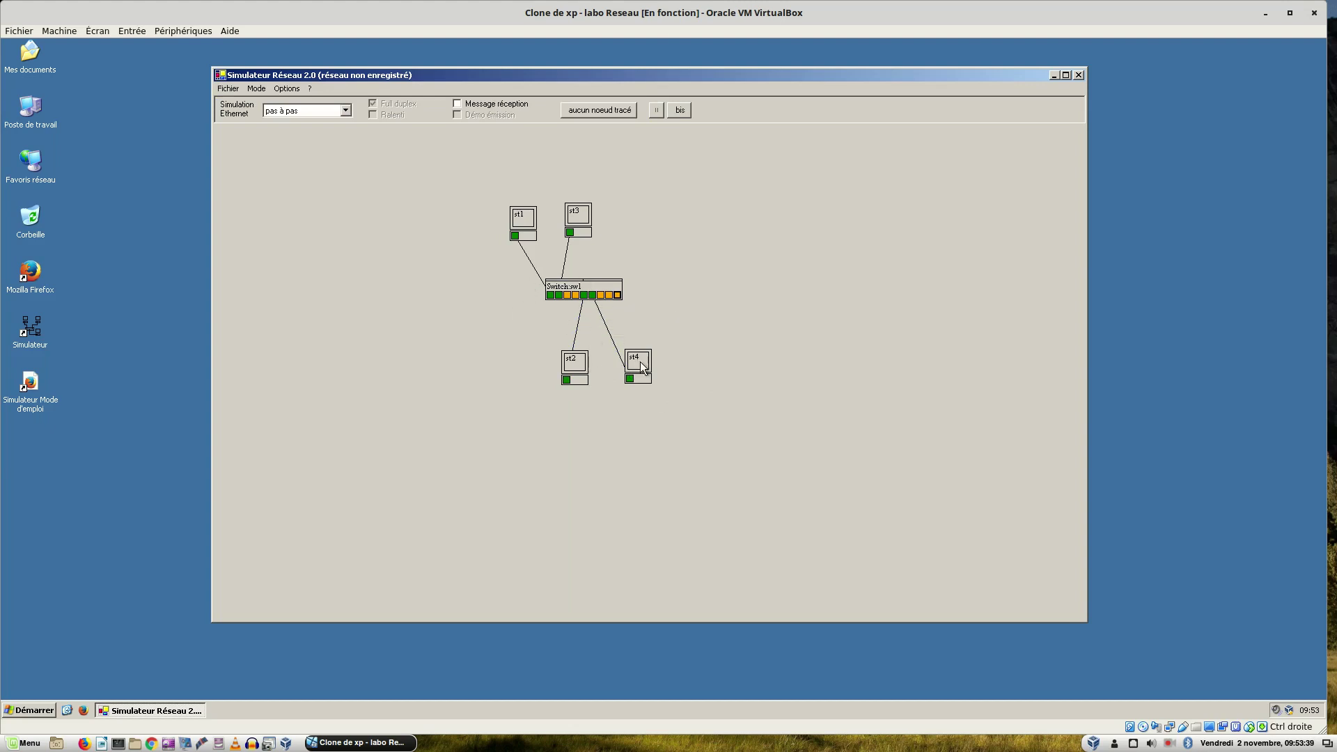